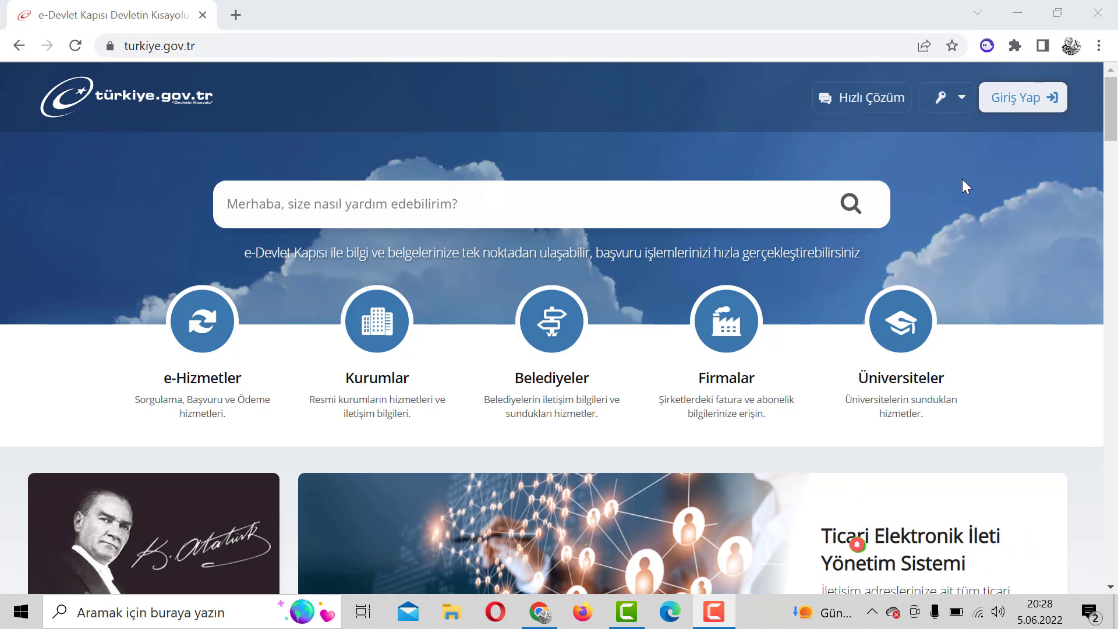
# Sign in, search the portal for "sağlık bilgi formu" and open the Kişisel Sağlık Bilgi Formu (Sağlık Bakanlığı) service
pyautogui.click(1026, 103)
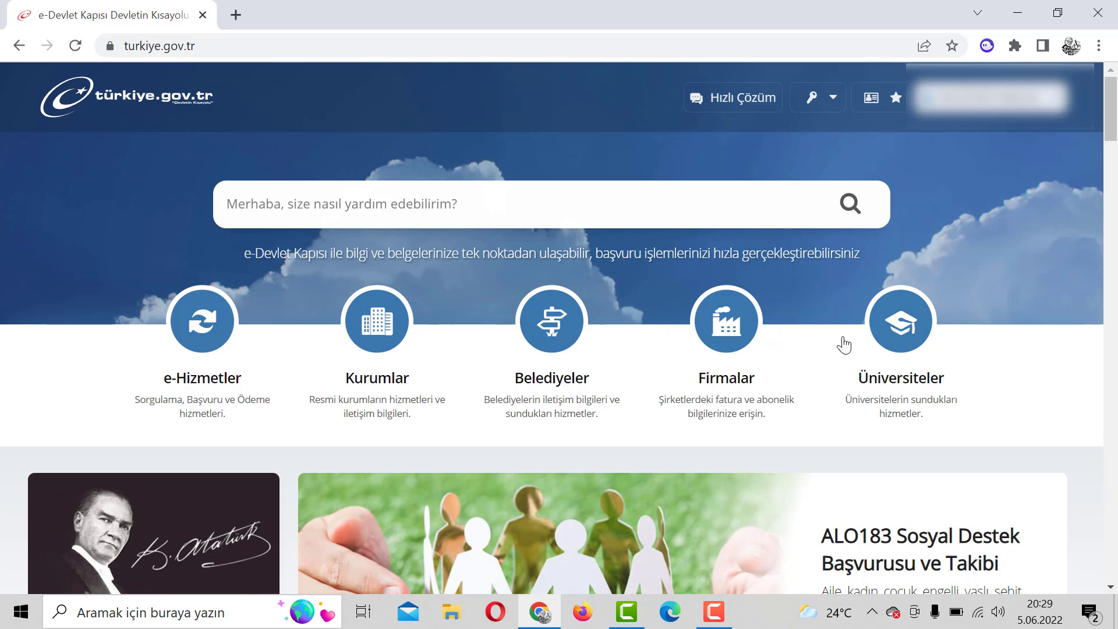
pyautogui.click(330, 210)
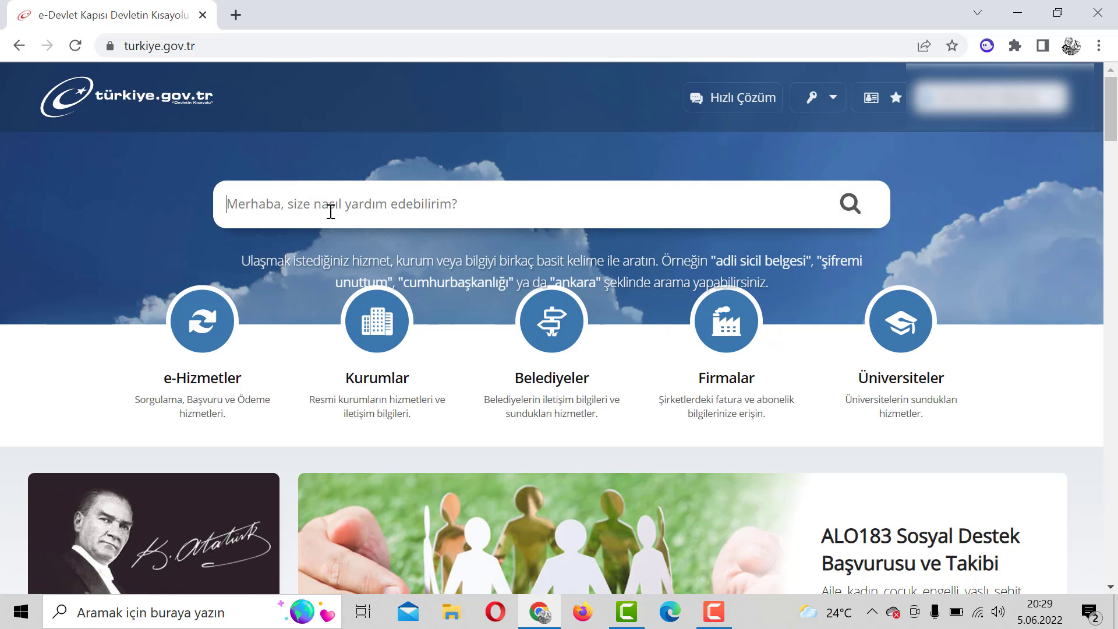
pyautogui.write('sağlık bi')
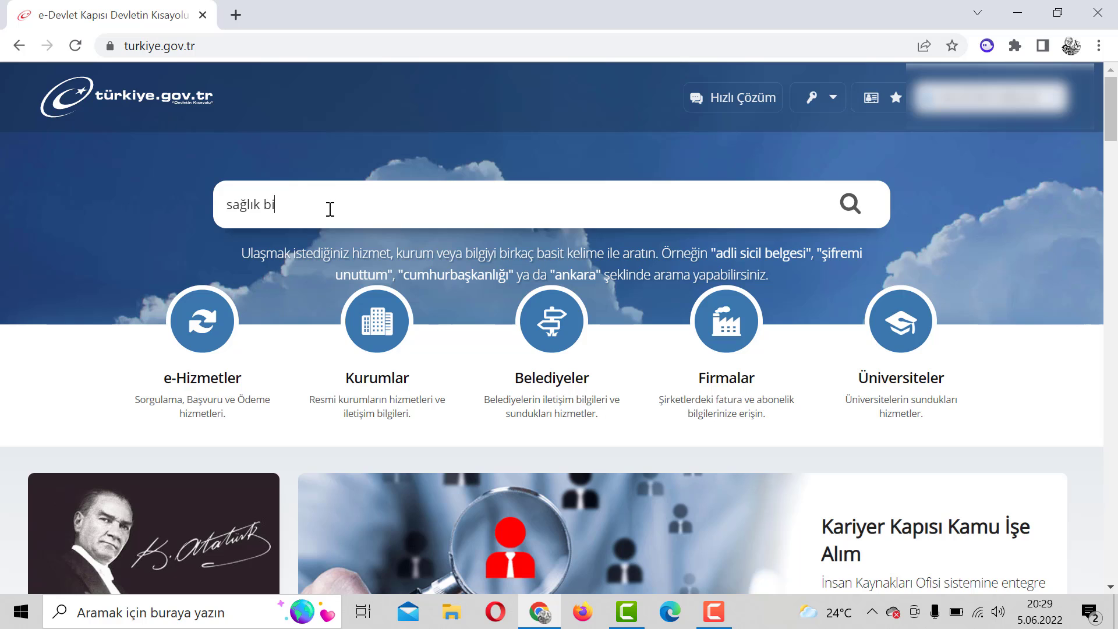
pyautogui.write('lgi formu')
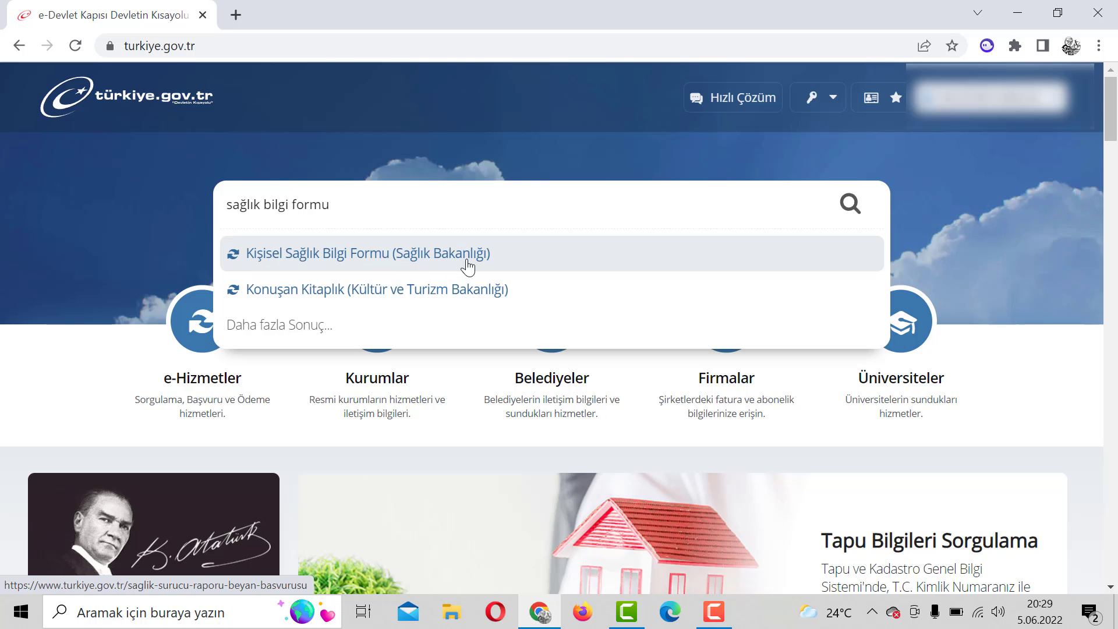
pyautogui.click(435, 265)
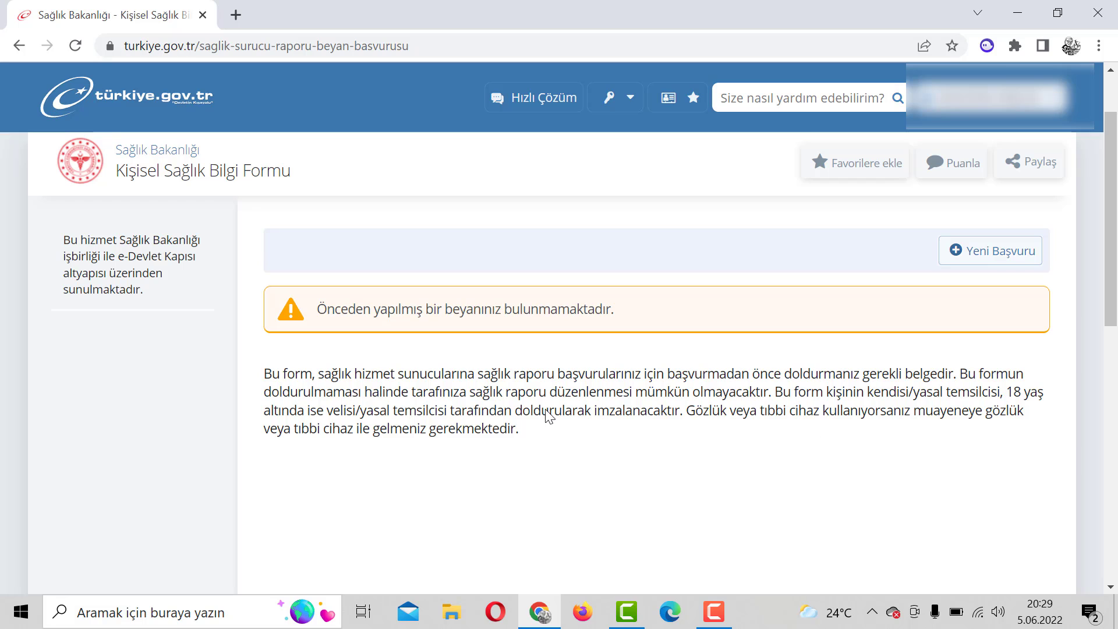
# Start a new application and set Öğrenim Durumu to Yüksek Okul ve Üzeri
pyautogui.click(998, 255)
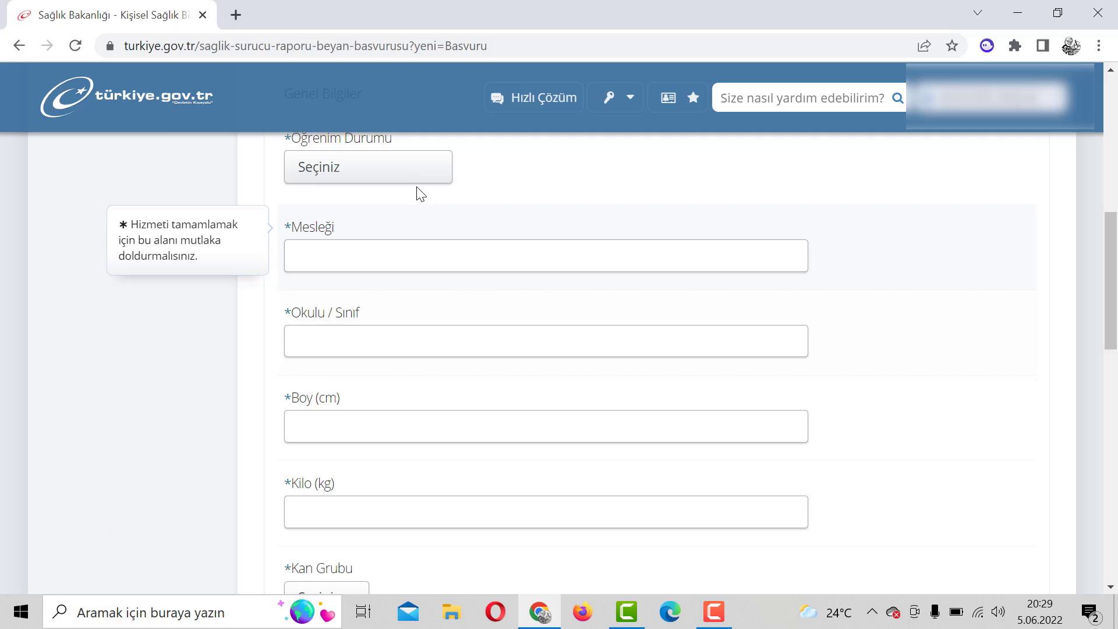
pyautogui.click(389, 172)
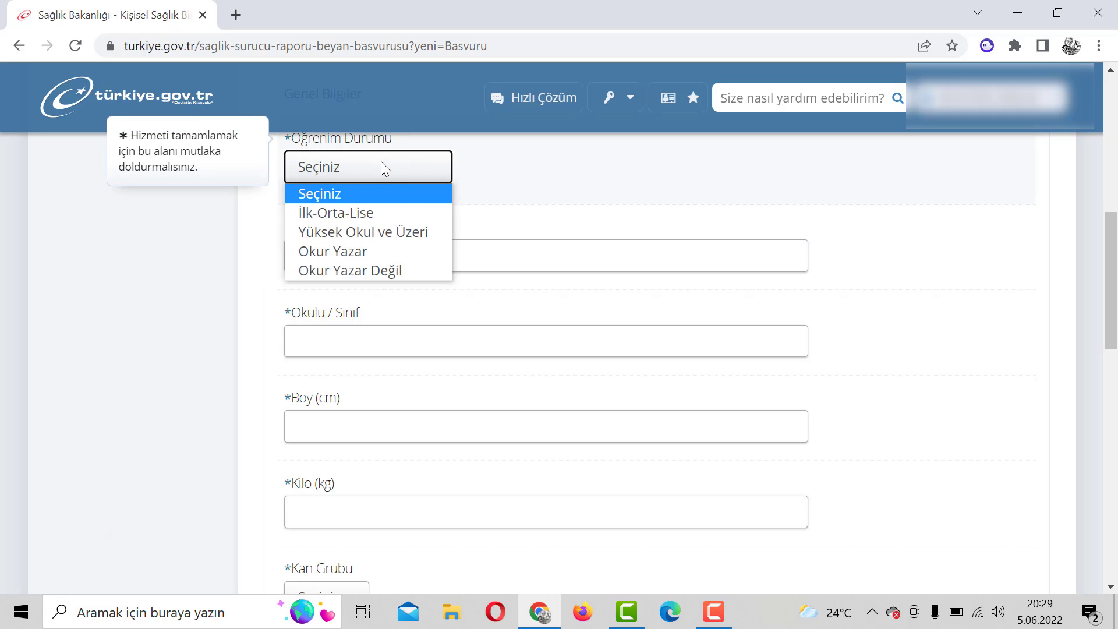
pyautogui.click(375, 232)
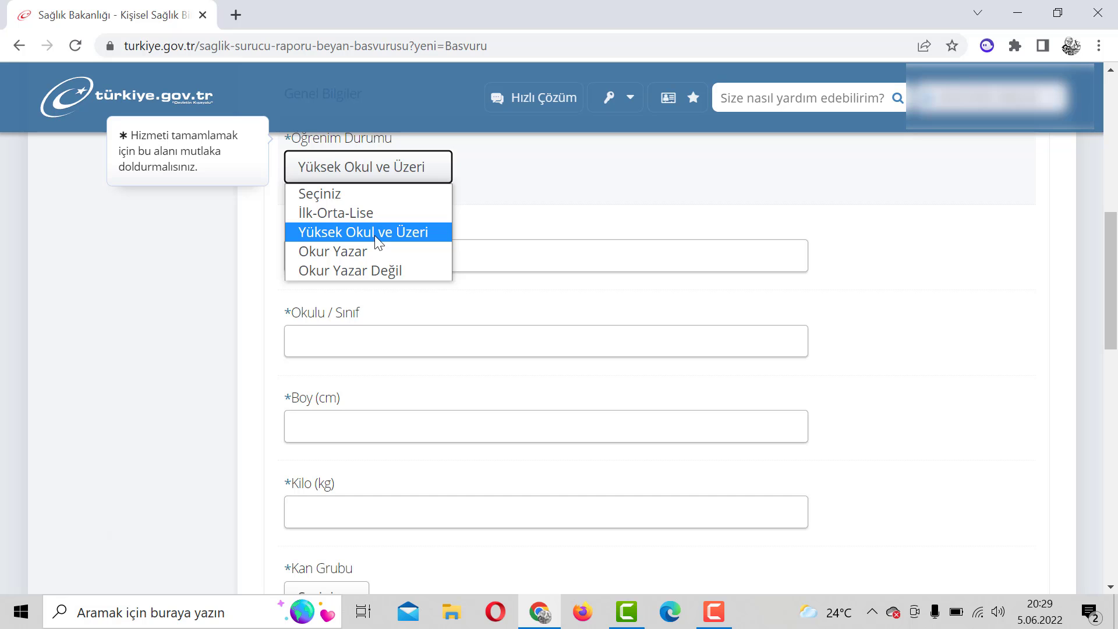
pyautogui.click(375, 235)
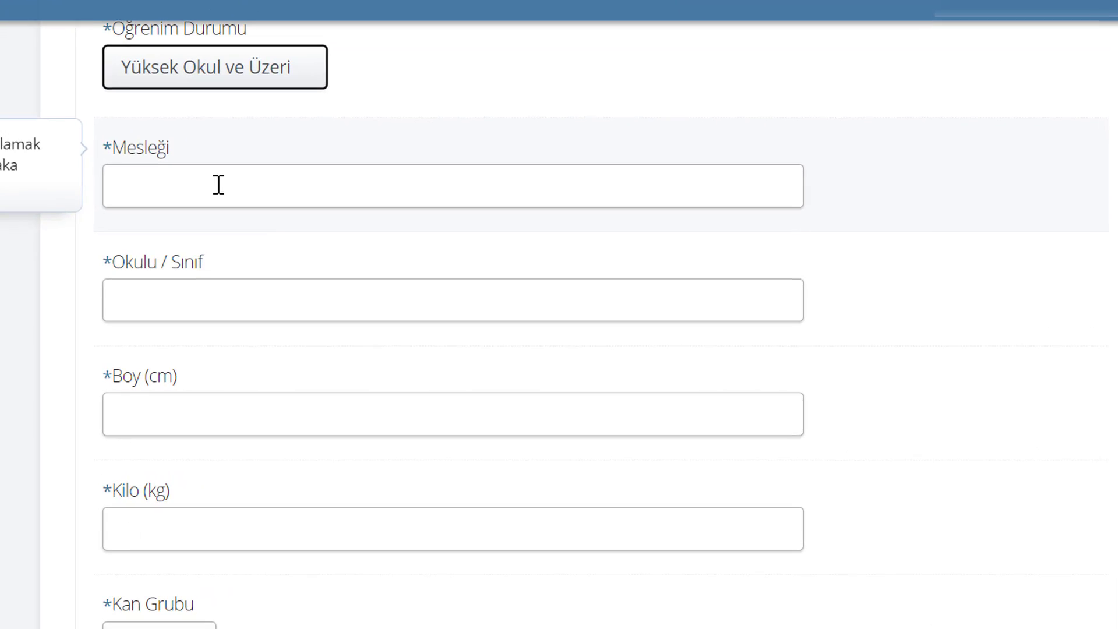
# Enter 180 cm for Boy and 80 kg for Kilo in the general information
pyautogui.click(353, 340)
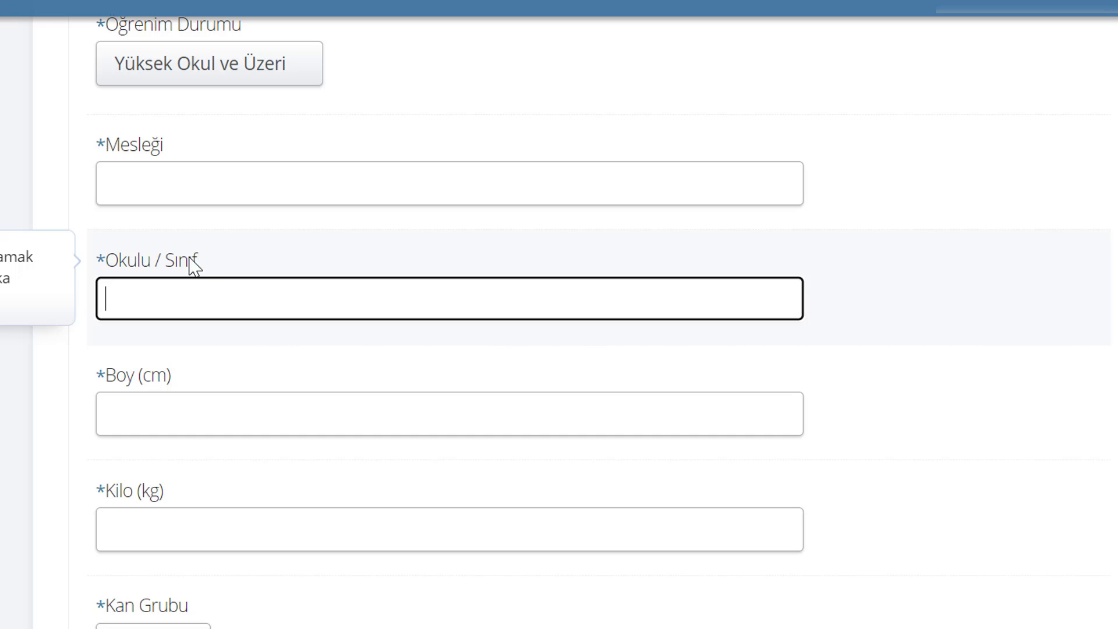
pyautogui.scroll(-2, 189, 308)
pyautogui.click(189, 298)
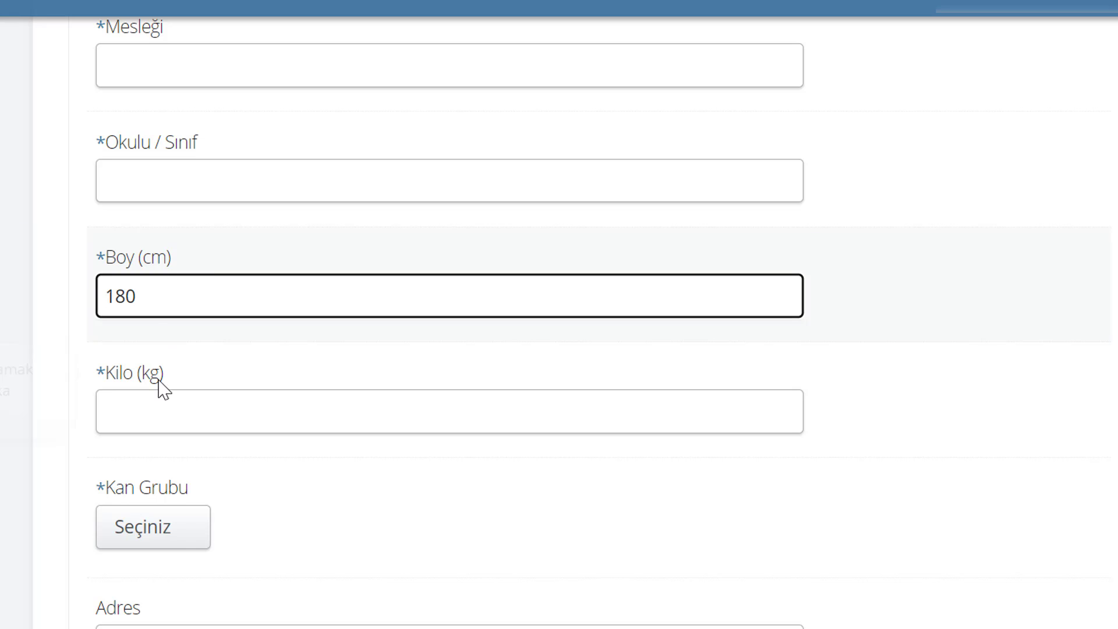
pyautogui.click(161, 402)
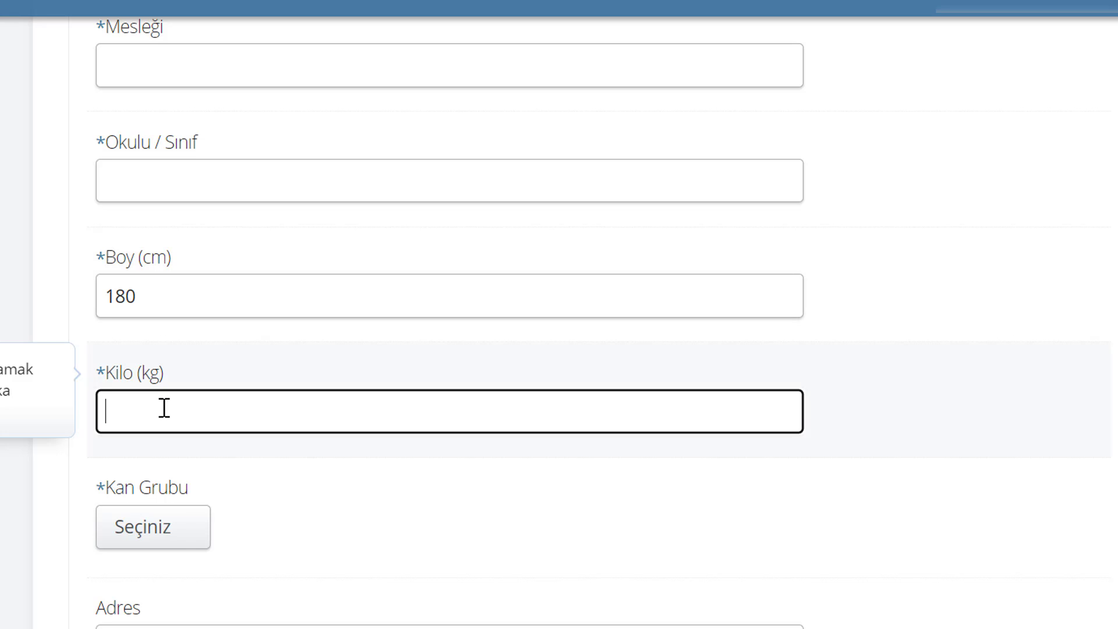
pyautogui.write('80')
# View the Kan Grubu options without choosing one and continue from the general information to the next form page
pyautogui.click(174, 540)
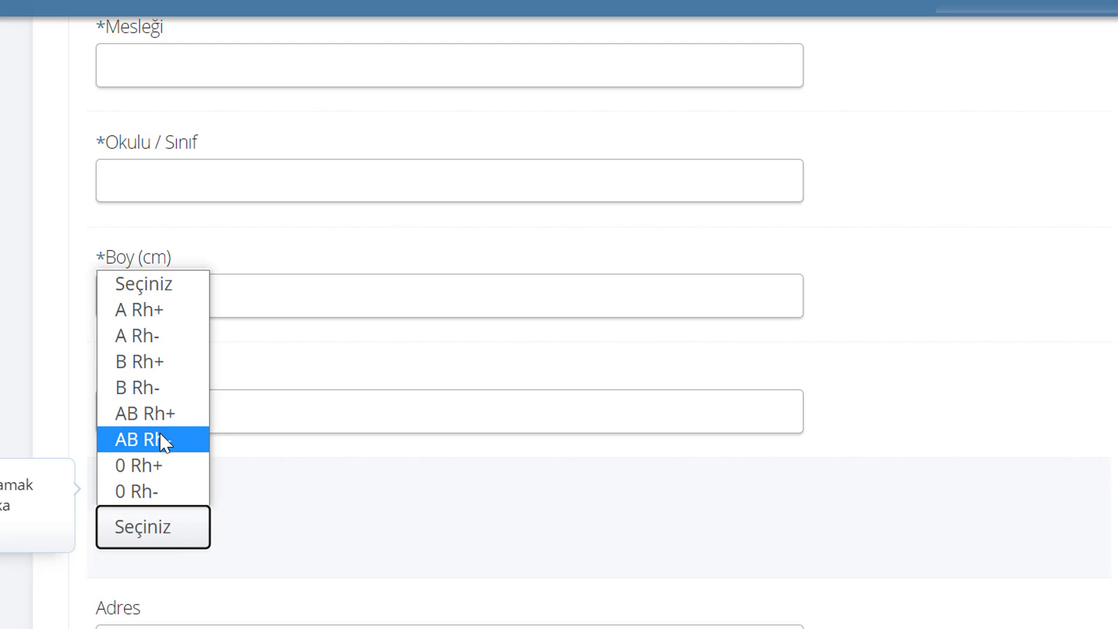
pyautogui.click(163, 538)
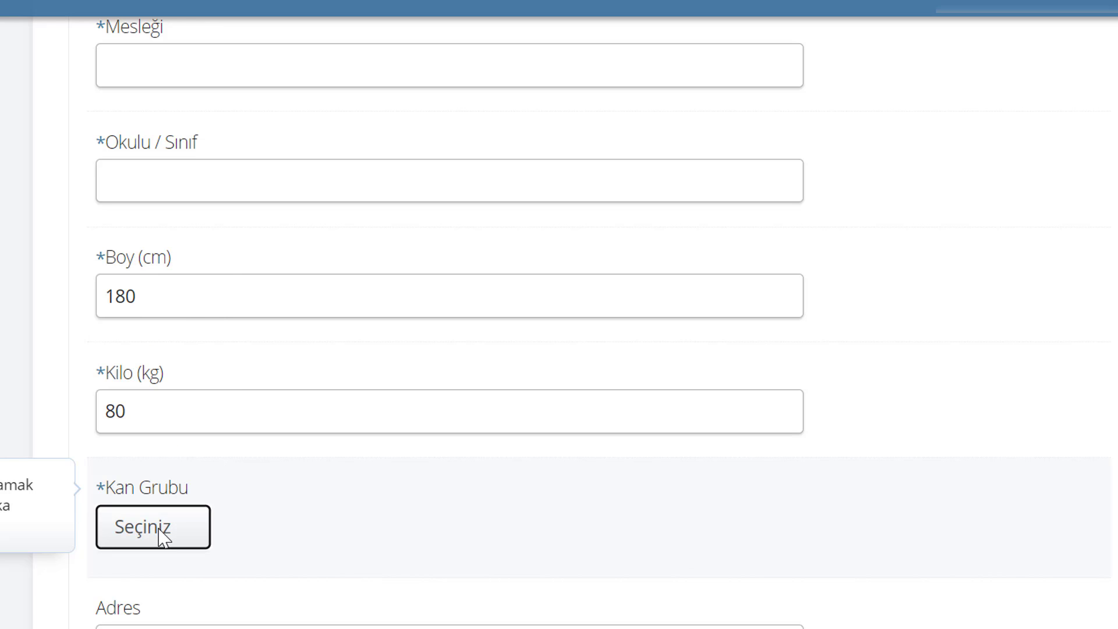
pyautogui.scroll(-5, 163, 539)
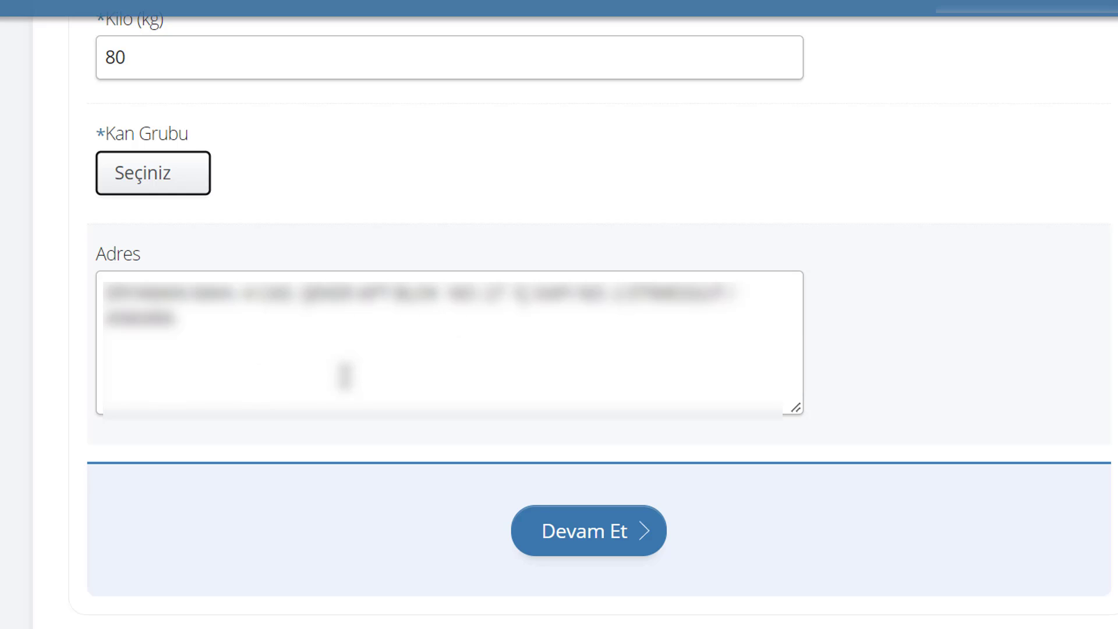
pyautogui.click(588, 530)
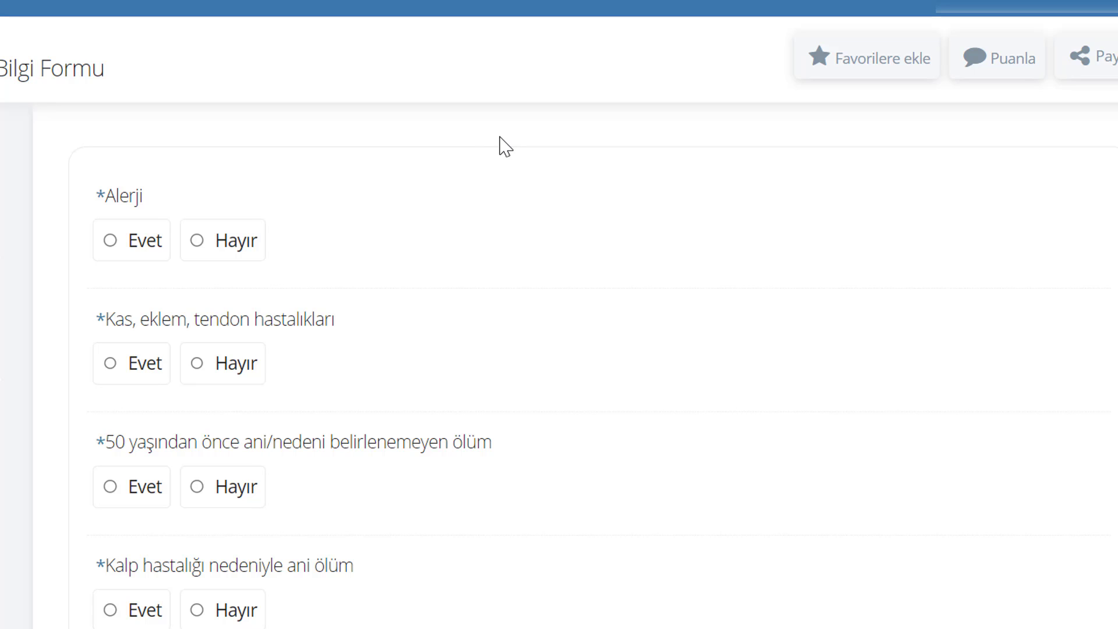
# Answer Hayır for Alerji and for Kas, eklem, tendon hastalıkları, review the remaining disease history questions and continue to the next page
pyautogui.click(201, 243)
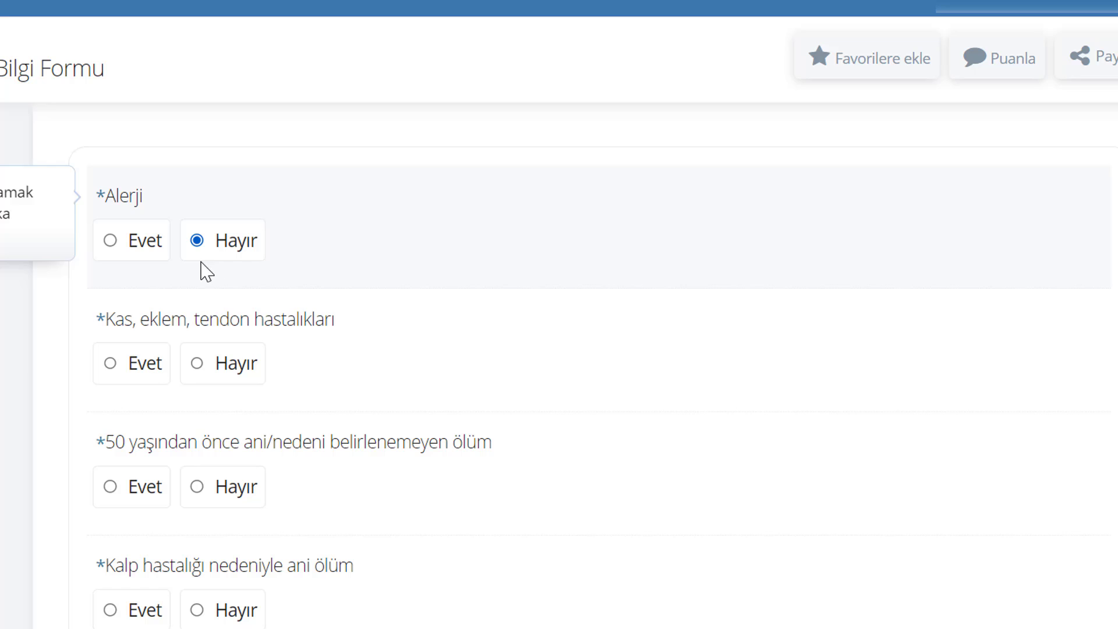
pyautogui.click(200, 363)
pyautogui.scroll(-2, 204, 365)
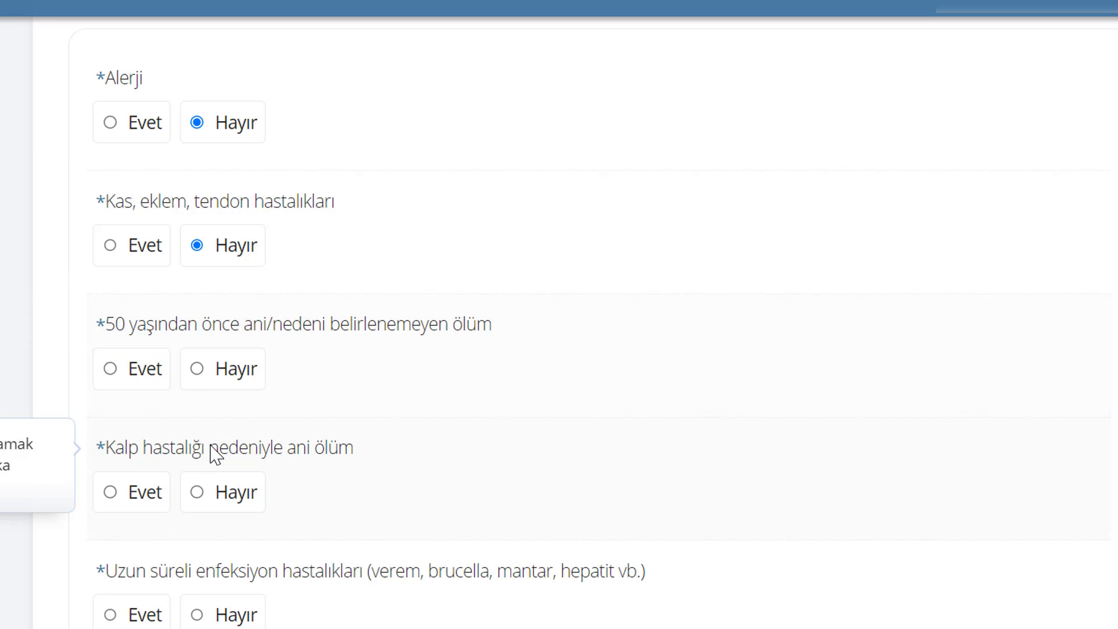
pyautogui.scroll(-2, 274, 442)
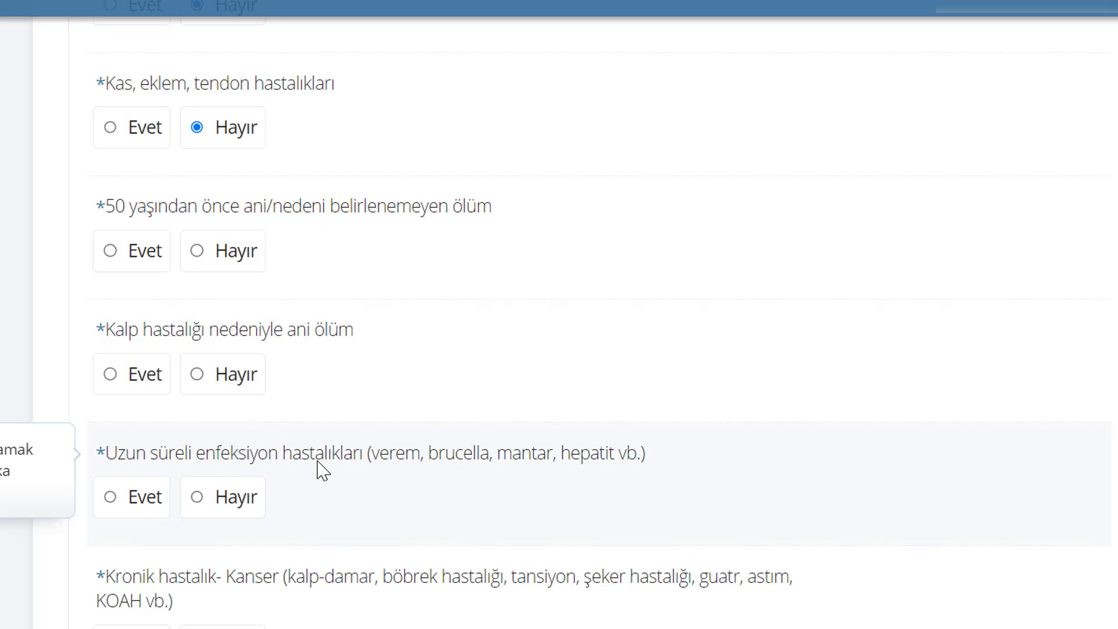
pyautogui.scroll(-4, 325, 454)
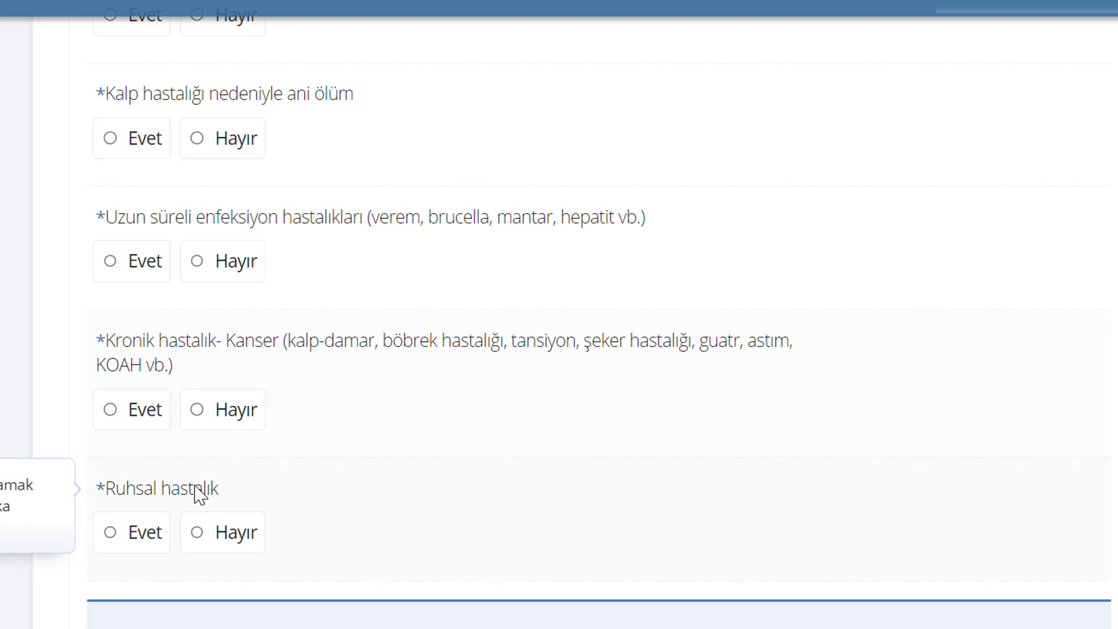
pyautogui.scroll(-2, 229, 445)
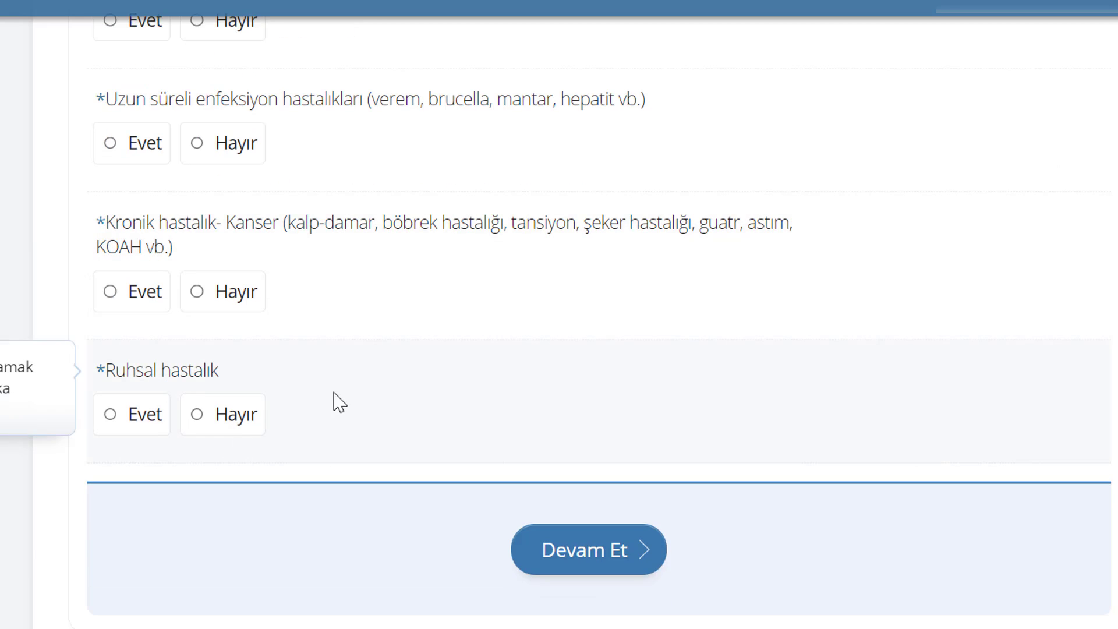
pyautogui.click(616, 561)
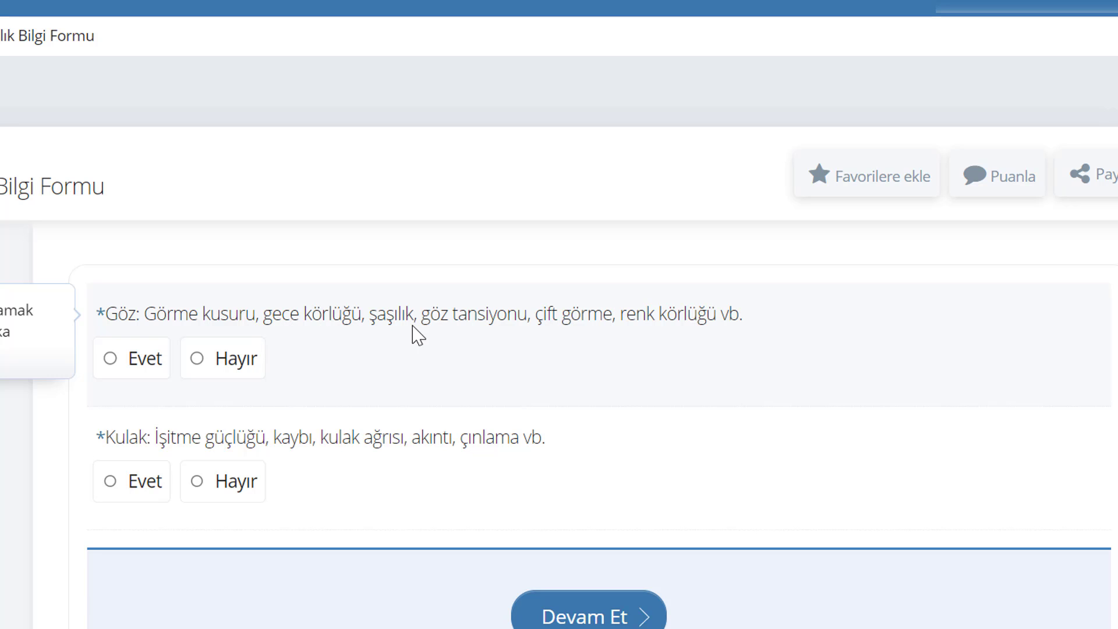
# Answer Hayır to the Göz and Kulak questions and continue to the next page
pyautogui.click(243, 366)
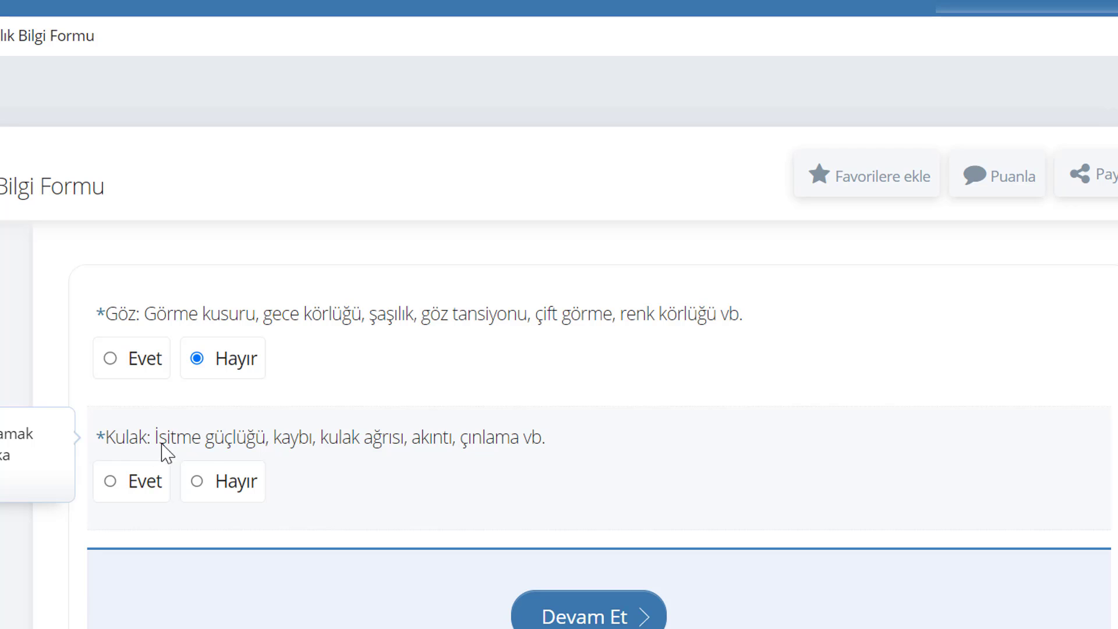
pyautogui.click(224, 481)
pyautogui.scroll(-1, 358, 450)
pyautogui.scroll(-1, 359, 450)
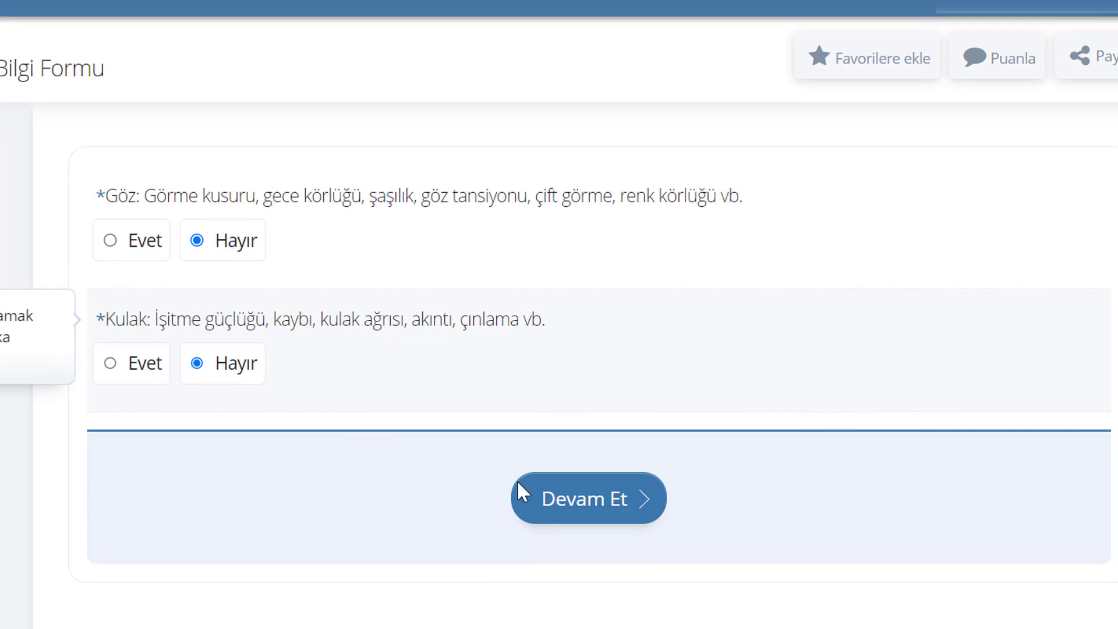
pyautogui.click(597, 512)
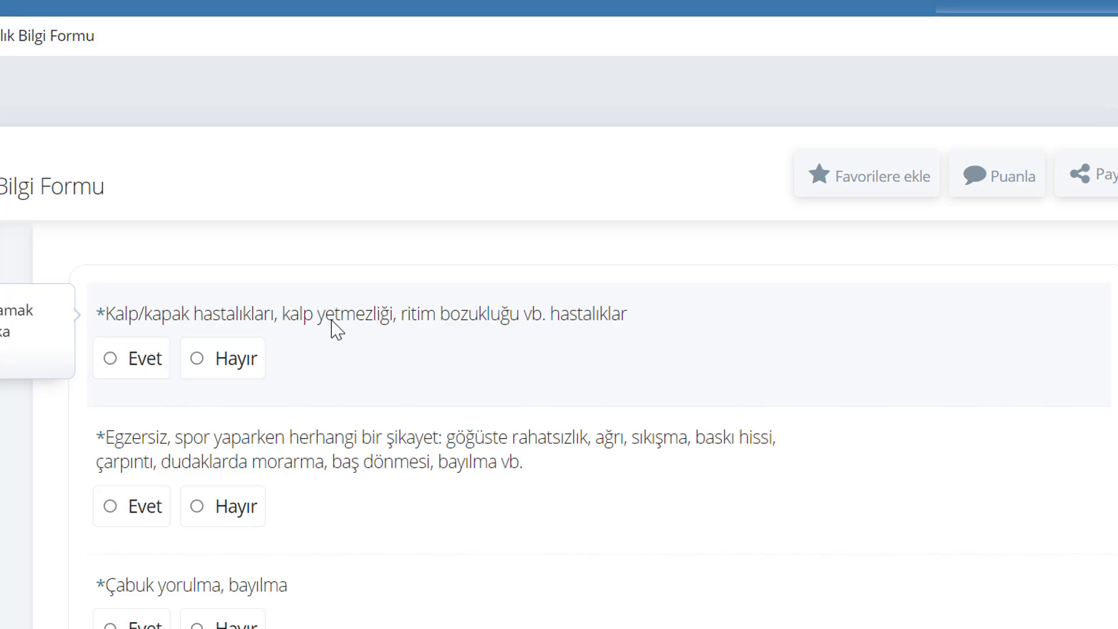
# Answer Hayır to the questions on heart and valve diseases, complaints during exercise, quick fatigue or fainting, and blood pressure
pyautogui.click(251, 360)
pyautogui.scroll(-2, 224, 457)
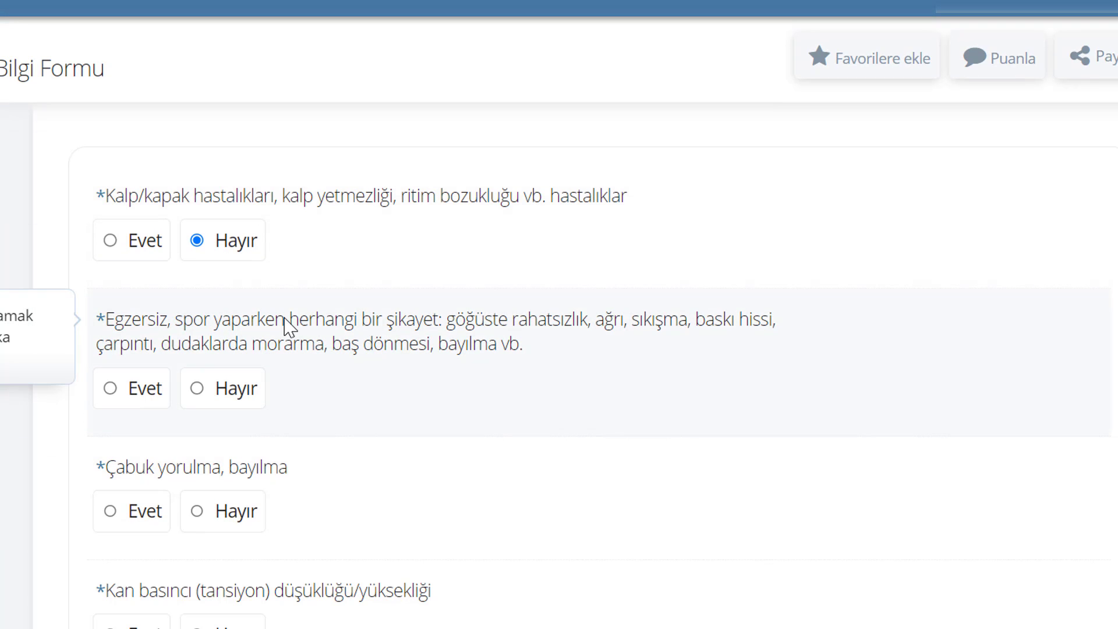
pyautogui.click(231, 390)
pyautogui.scroll(-4, 236, 326)
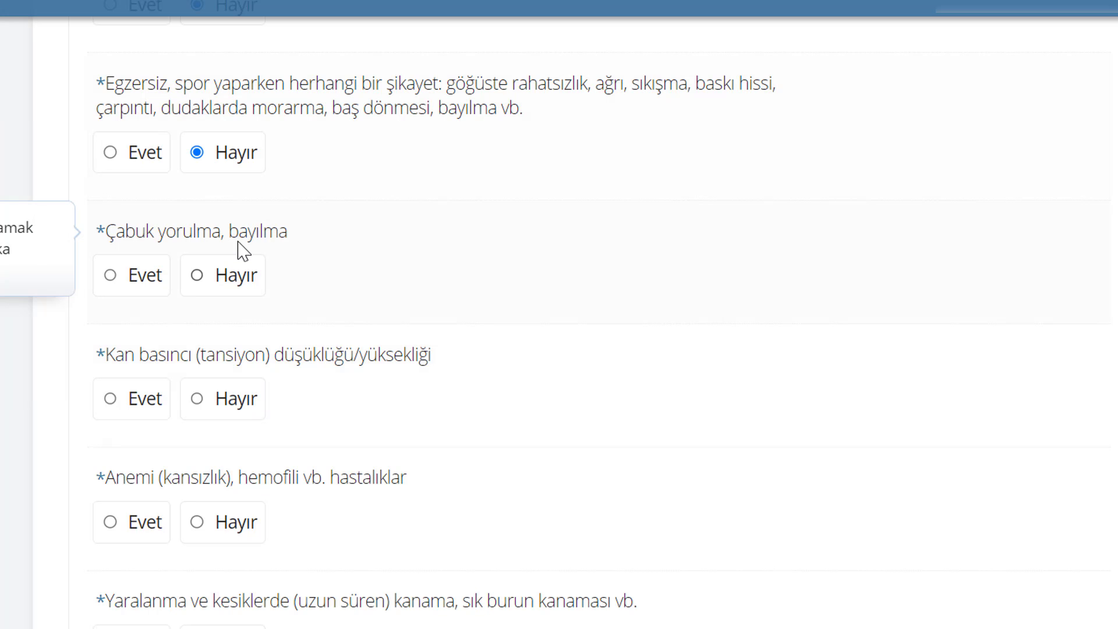
pyautogui.click(223, 275)
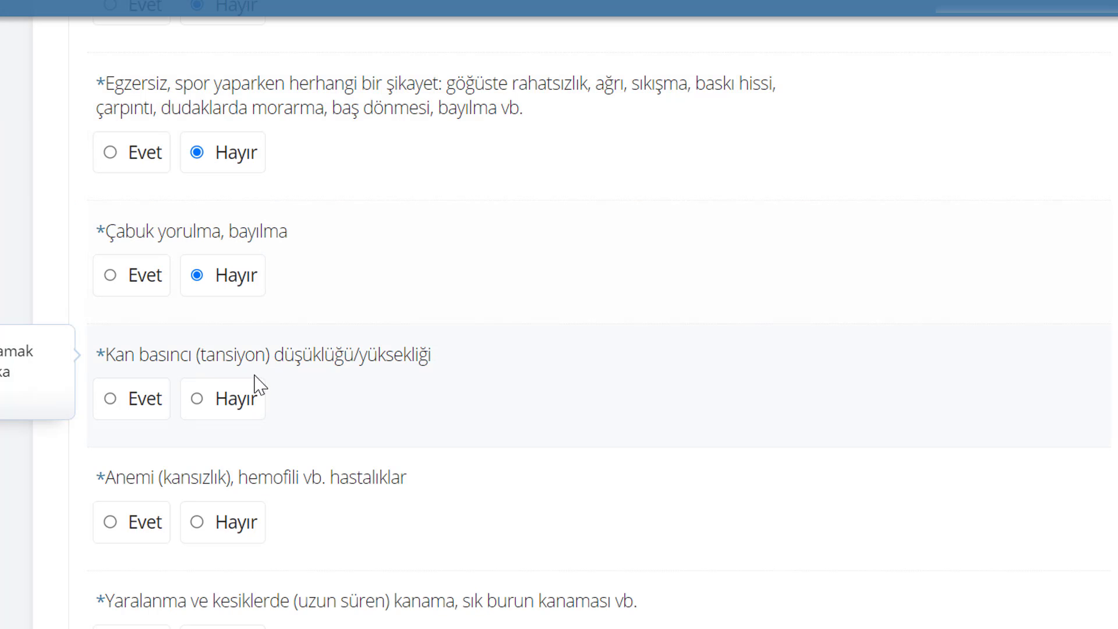
pyautogui.click(238, 401)
# Answer Hayır to the anemia/hemophilia and prolonged bleeding questions and continue to the next page
pyautogui.scroll(-2, 219, 373)
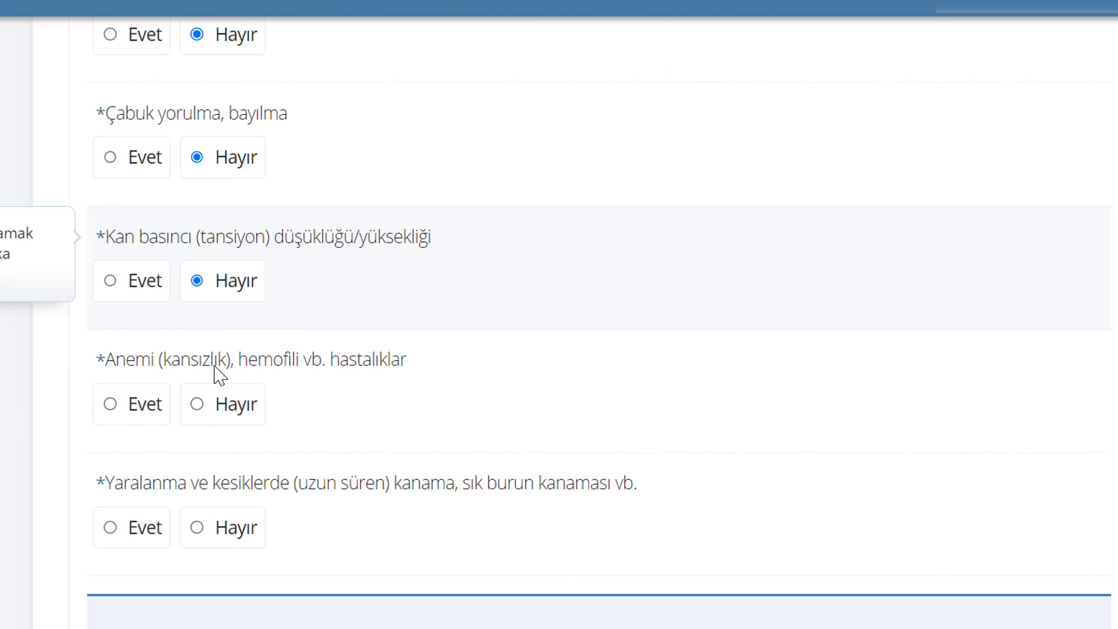
pyautogui.click(241, 404)
pyautogui.scroll(-4, 312, 367)
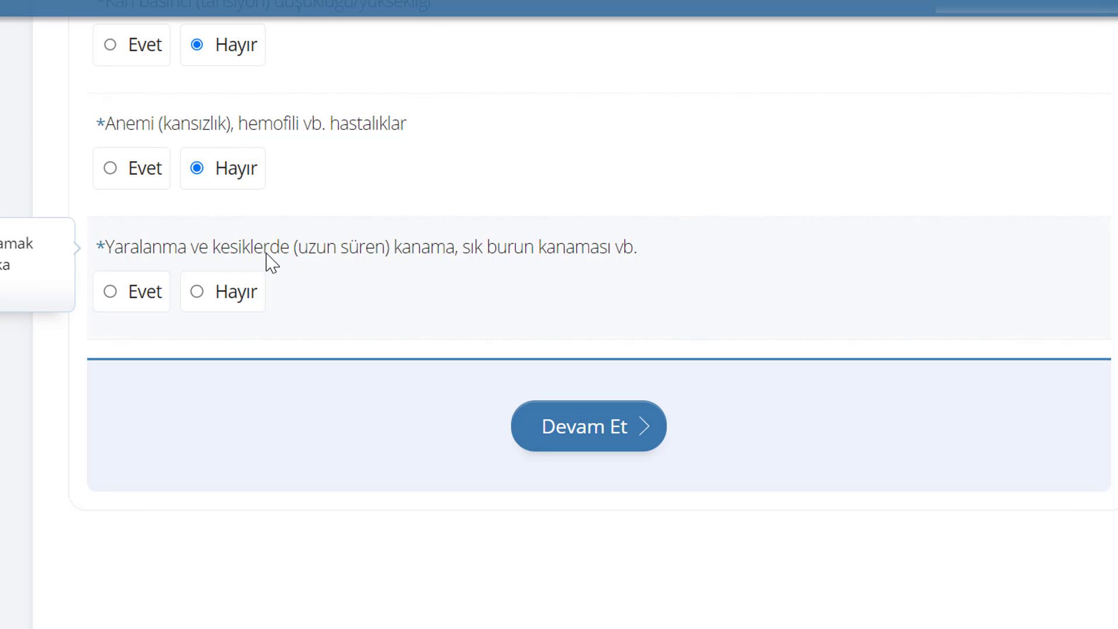
pyautogui.click(213, 291)
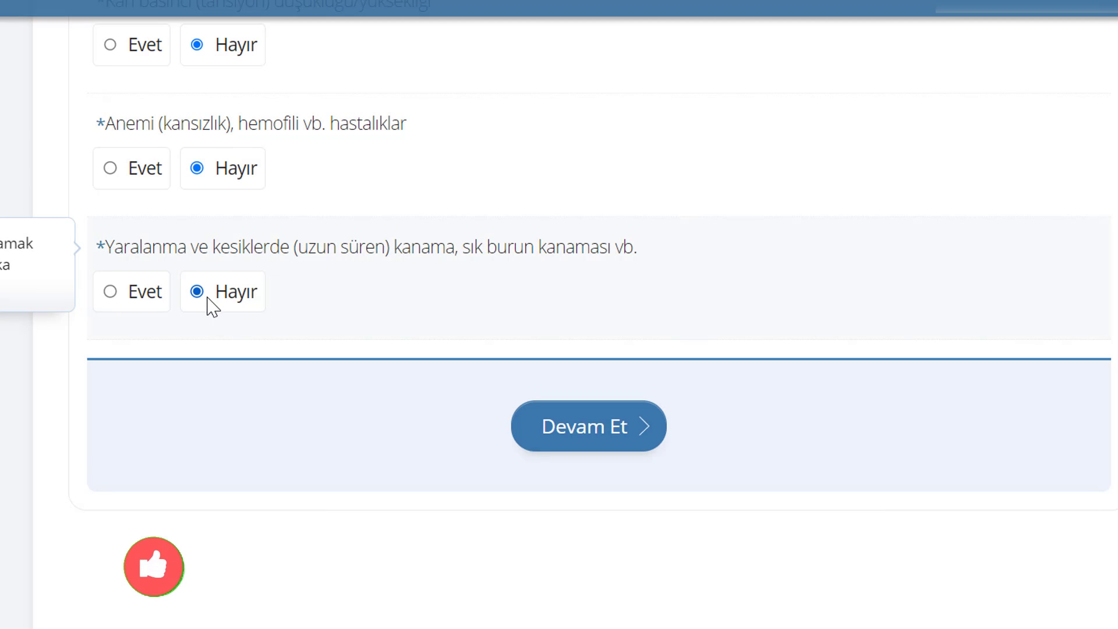
pyautogui.click(595, 431)
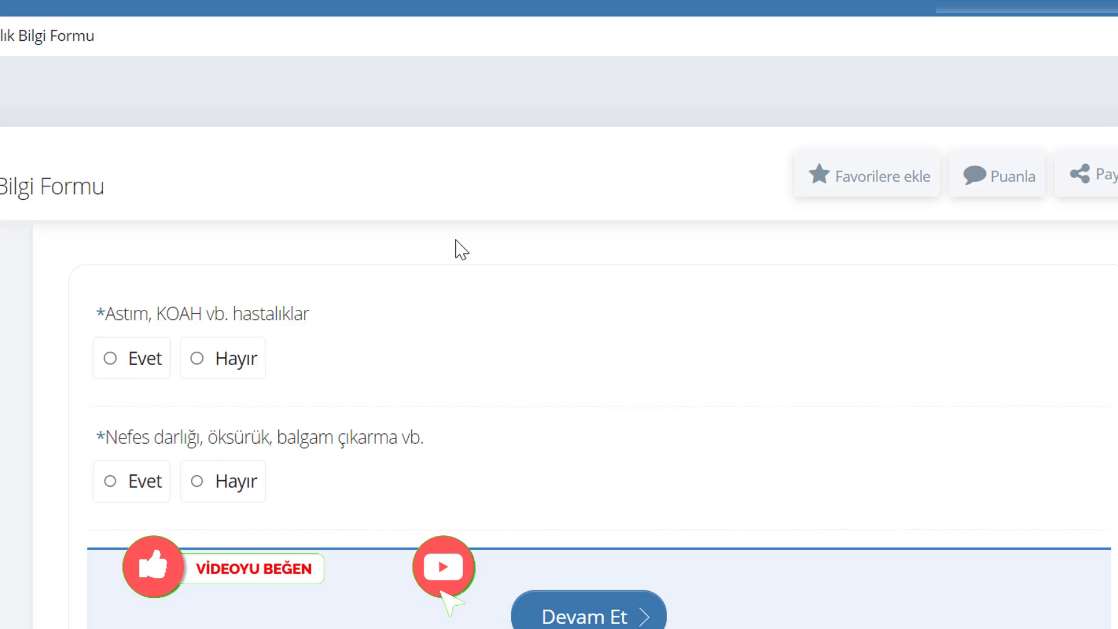
# Answer Hayır to the Astım, KOAH and Nefes darlığı, öksürük questions and continue to the next page
pyautogui.click(207, 372)
pyautogui.click(214, 480)
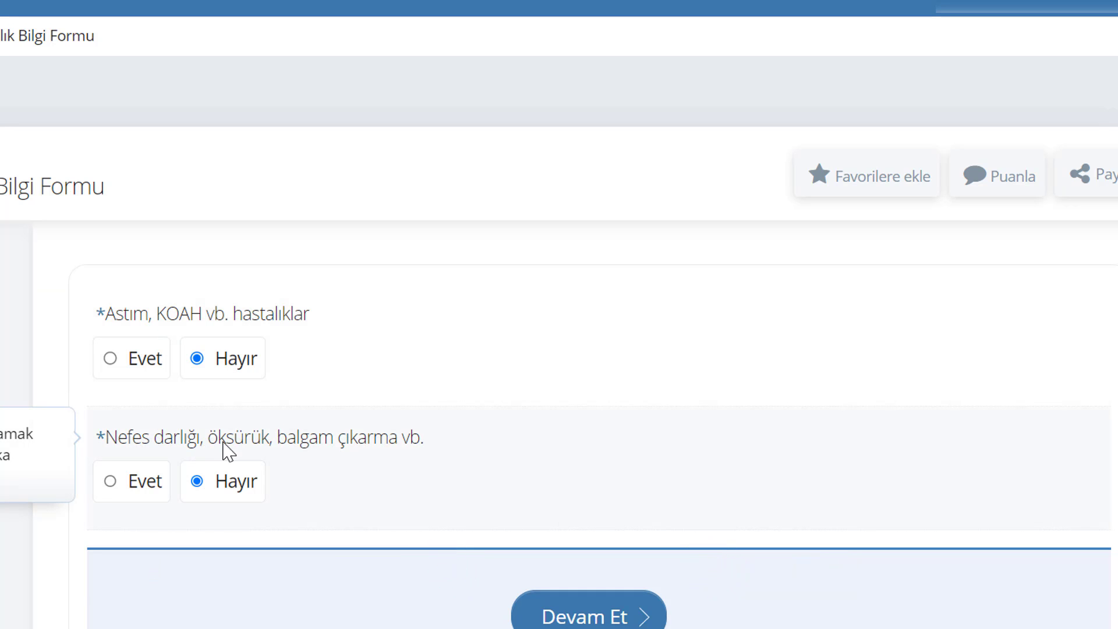
pyautogui.click(573, 611)
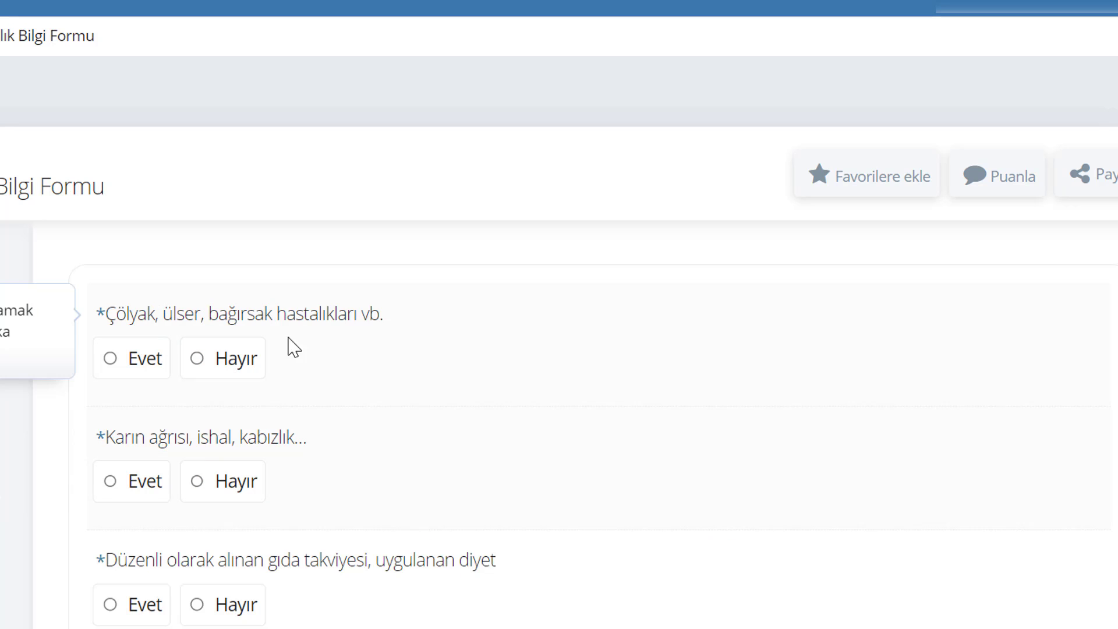
# Answer Hayır to the digestive disease, abdominal pain and food supplement/diet questions and continue to the next page
pyautogui.click(227, 360)
pyautogui.scroll(-2, 227, 373)
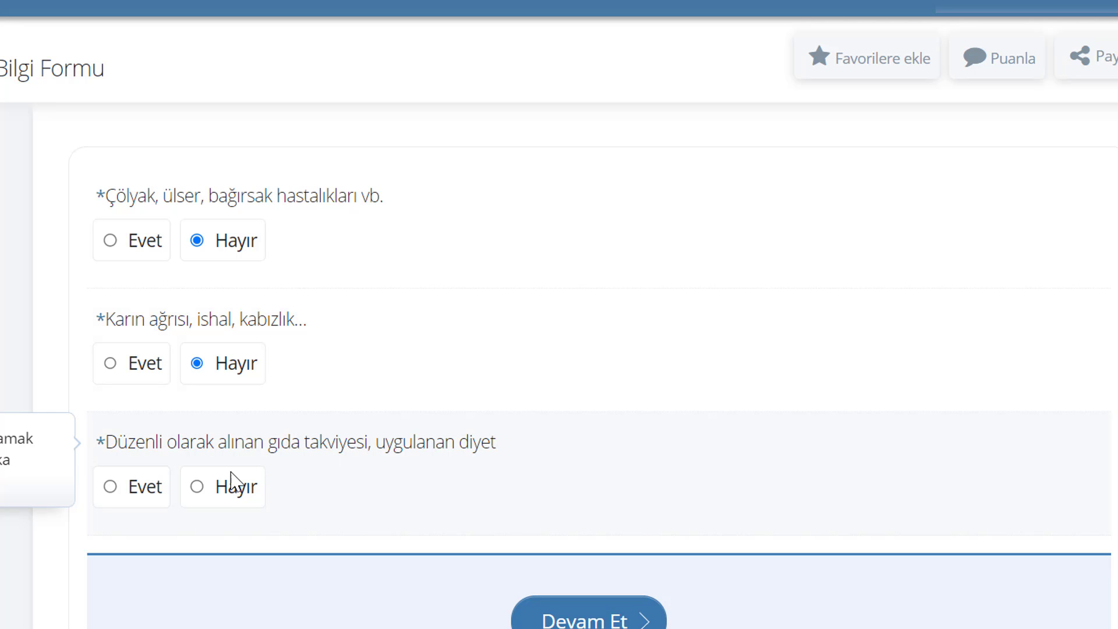
pyautogui.click(225, 492)
pyautogui.click(559, 618)
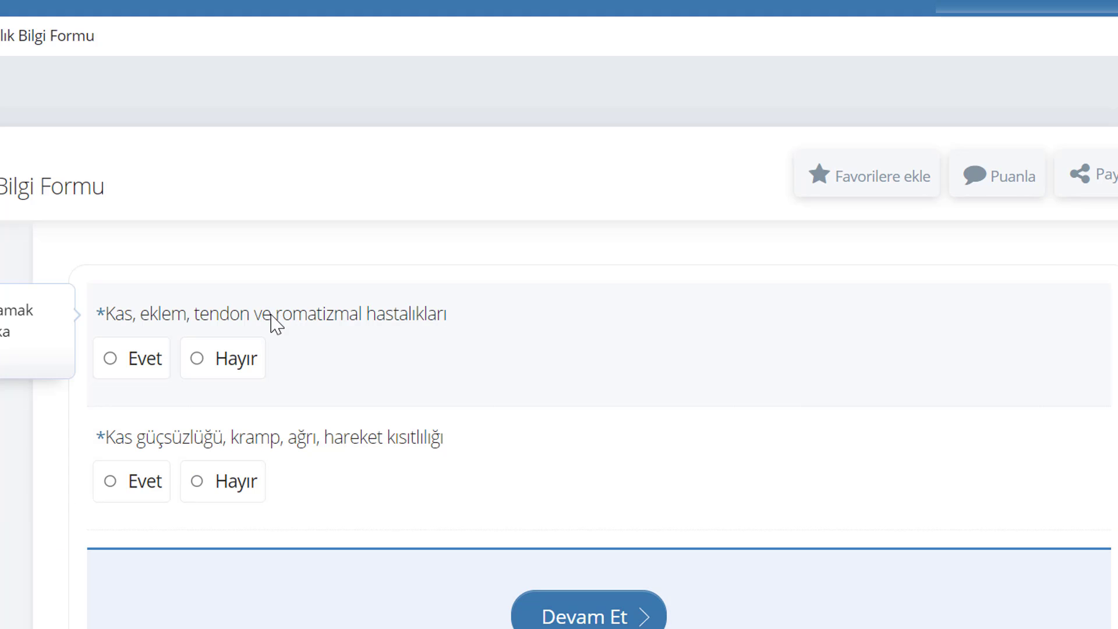
# Answer Hayır to the questions on muscle, joint and rheumatic diseases and on muscle weakness, and continue to the next page
pyautogui.click(226, 358)
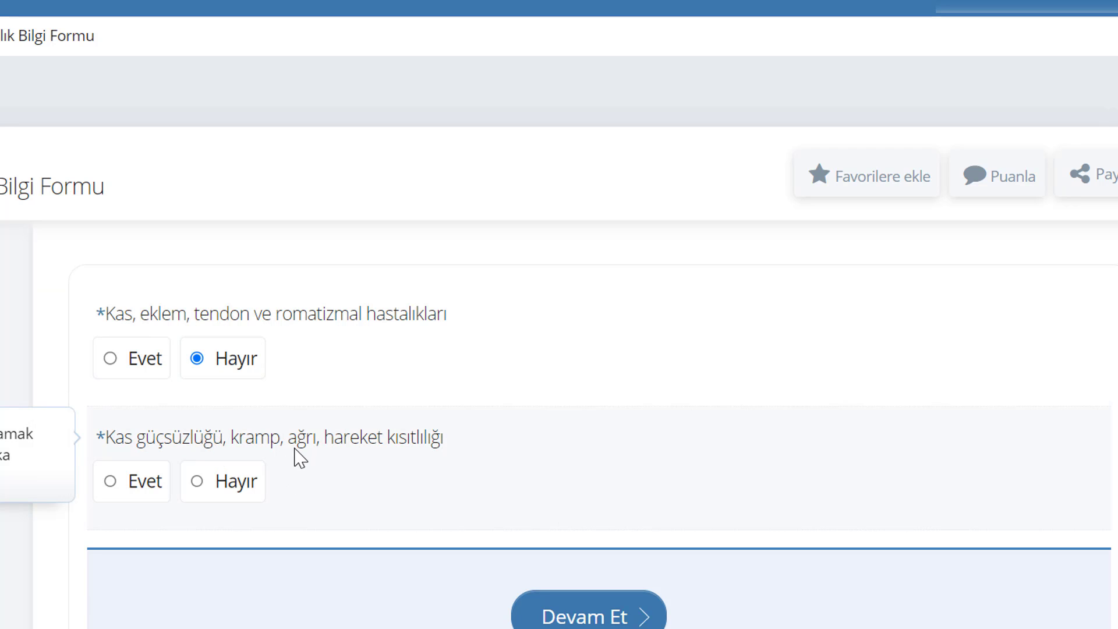
pyautogui.click(247, 483)
pyautogui.click(626, 616)
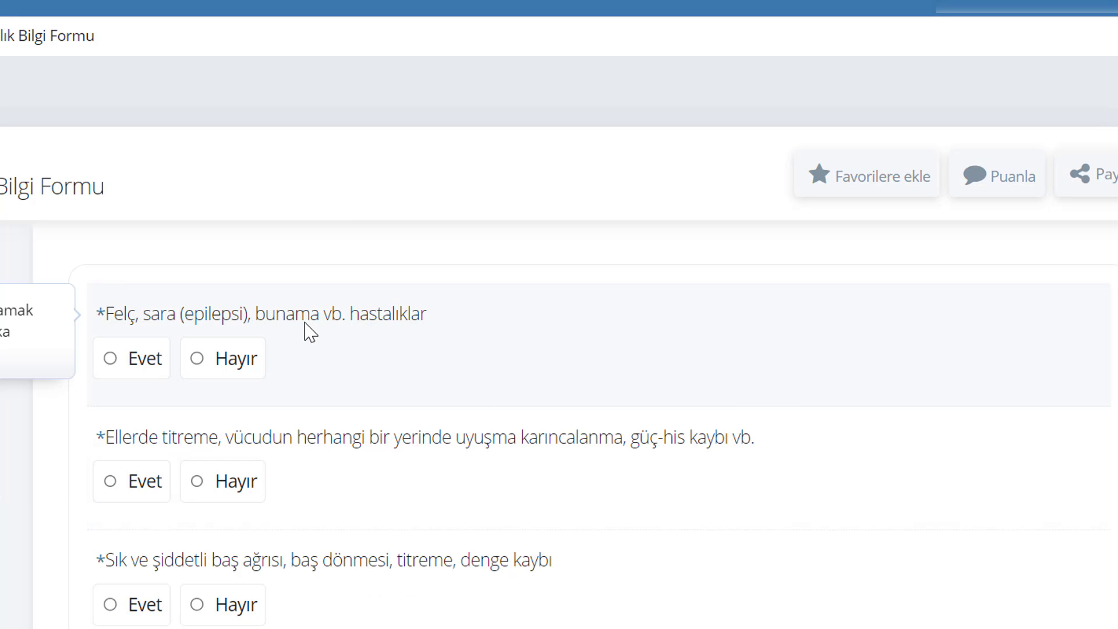
# Answer Hayır to the questions on paralysis/epilepsy, hand tremor and numbness, and severe headache or dizziness, and continue to the next page
pyautogui.click(230, 360)
pyautogui.scroll(-2, 233, 408)
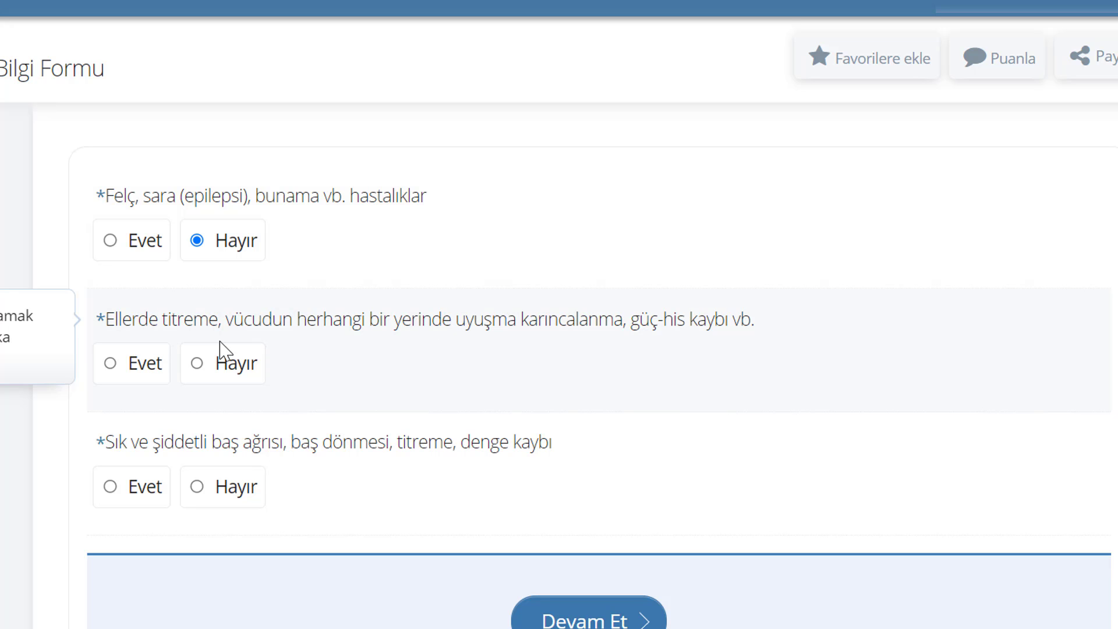
pyautogui.click(219, 361)
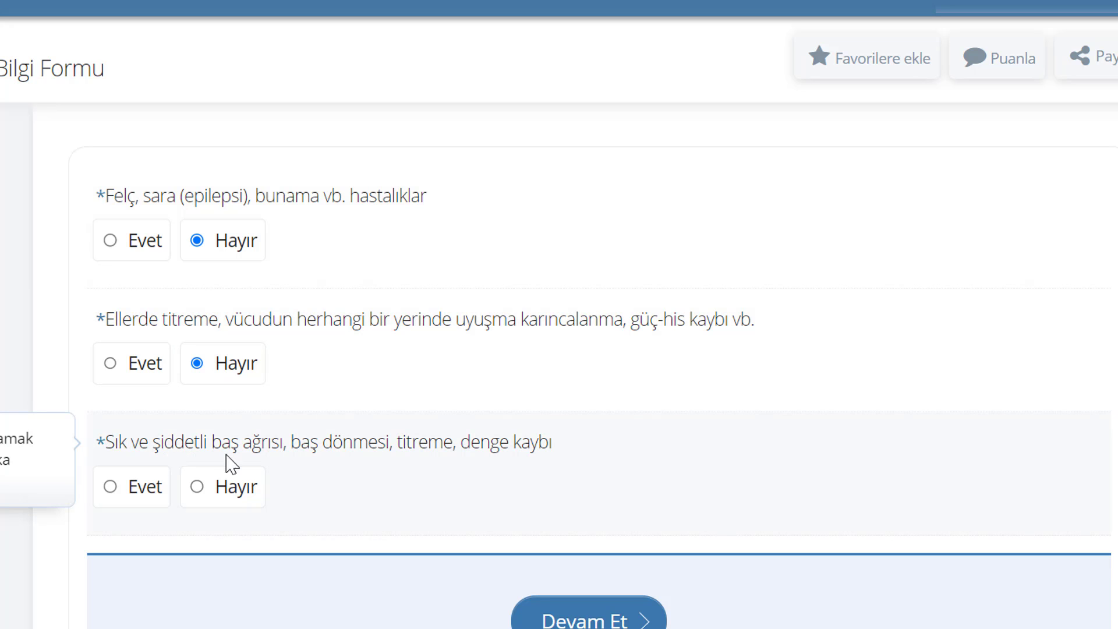
pyautogui.click(227, 489)
pyautogui.click(588, 618)
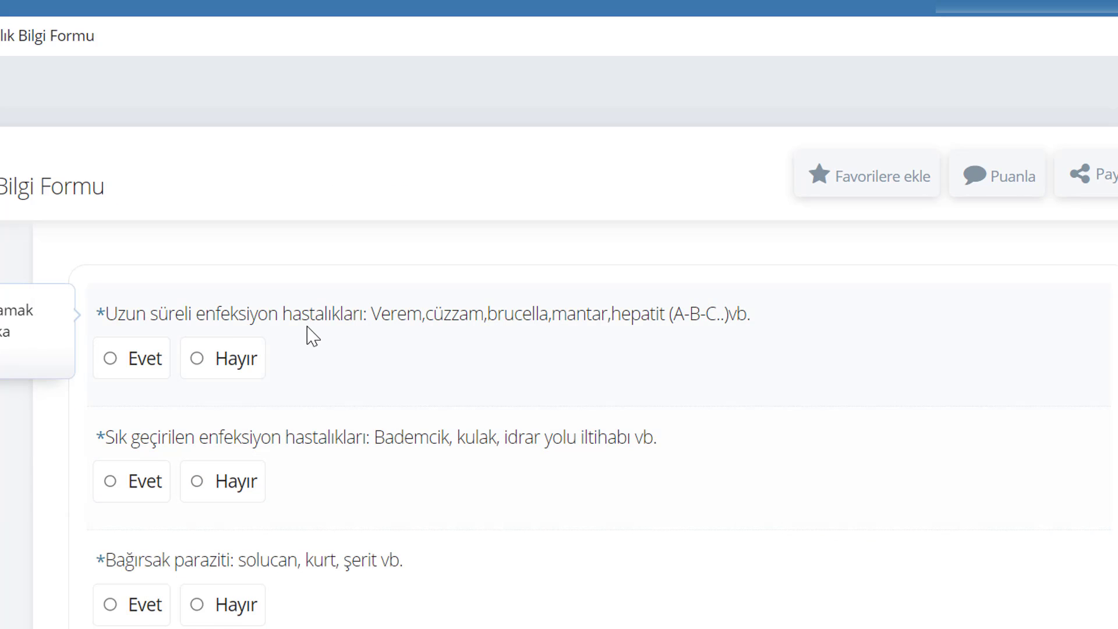
# Answer Hayır to the long-term infection, frequent infection, Bağırsak paraziti, Şeker/guatr and Sık idrar/çok su içme questions, continuing after each page
pyautogui.scroll(-2, 294, 335)
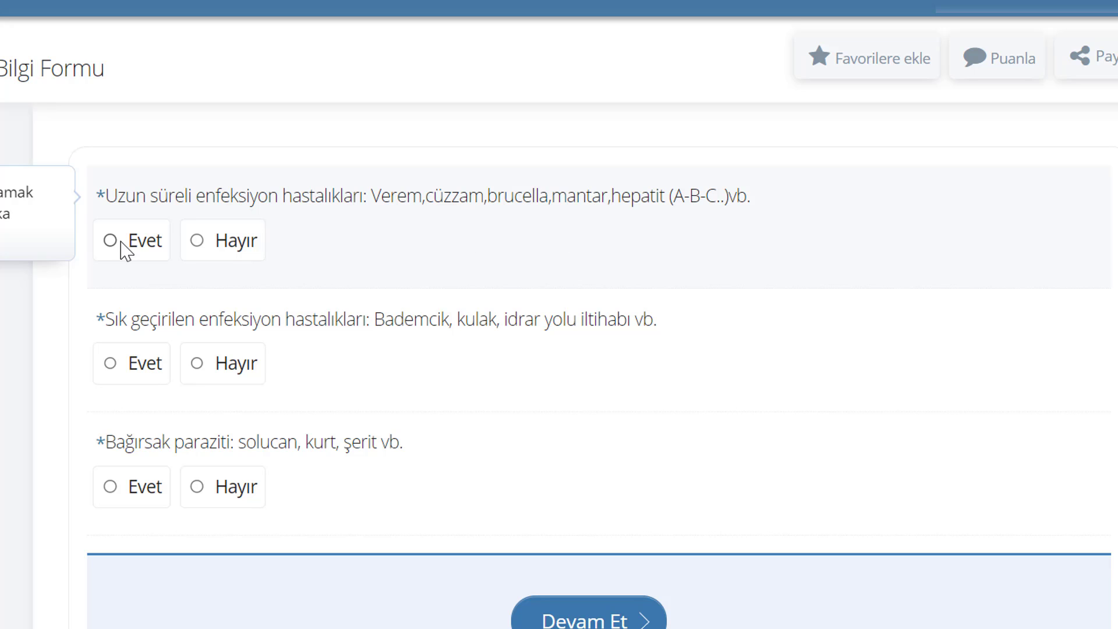
pyautogui.click(234, 248)
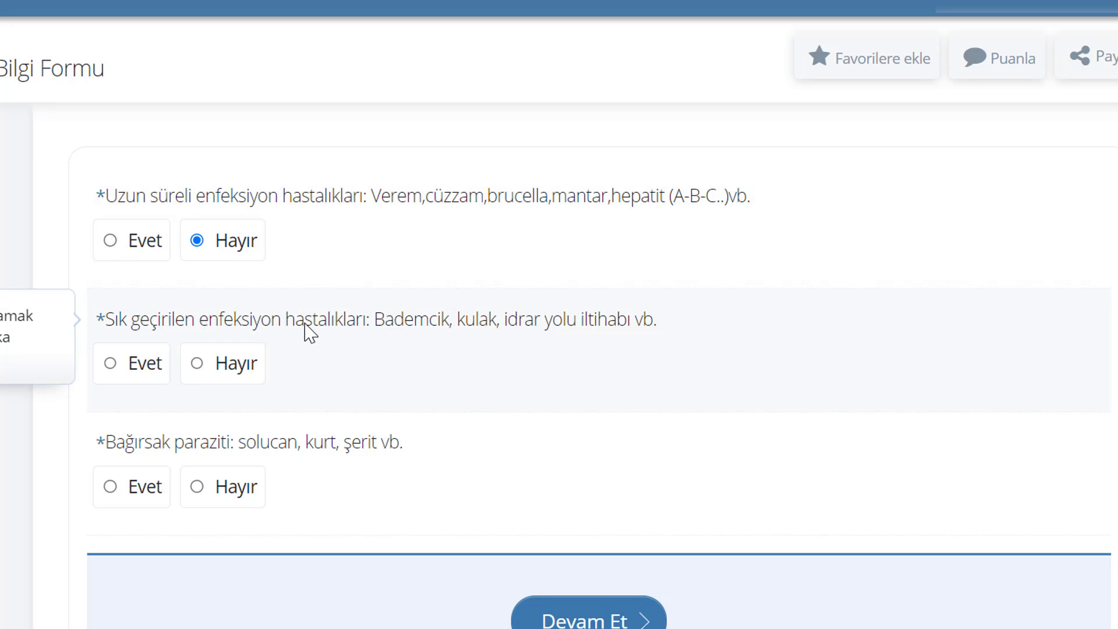
pyautogui.click(231, 363)
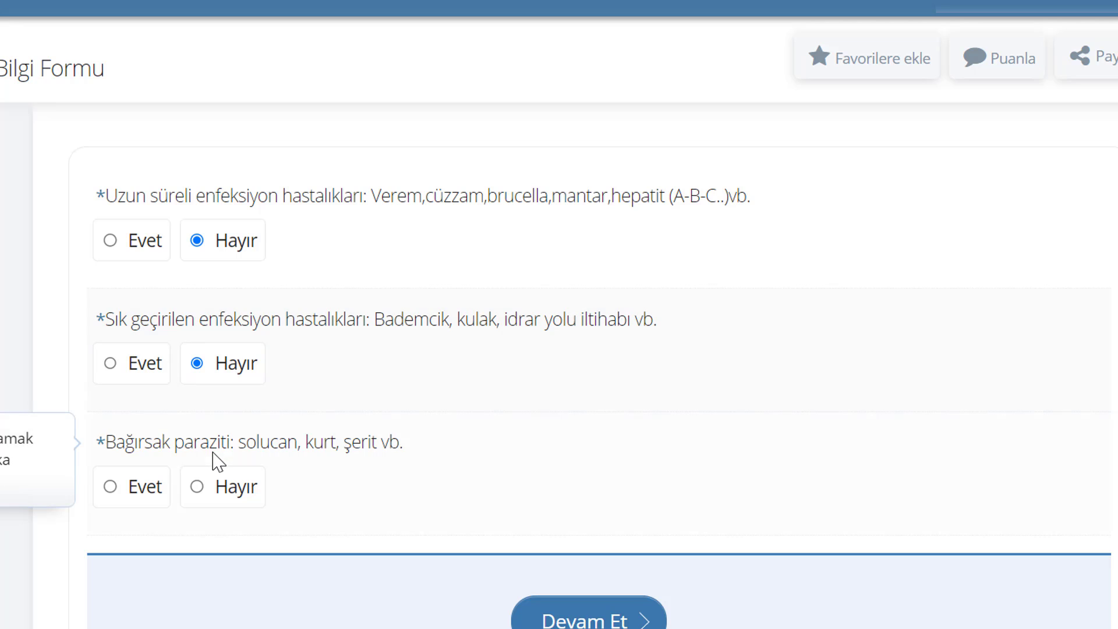
pyautogui.click(210, 496)
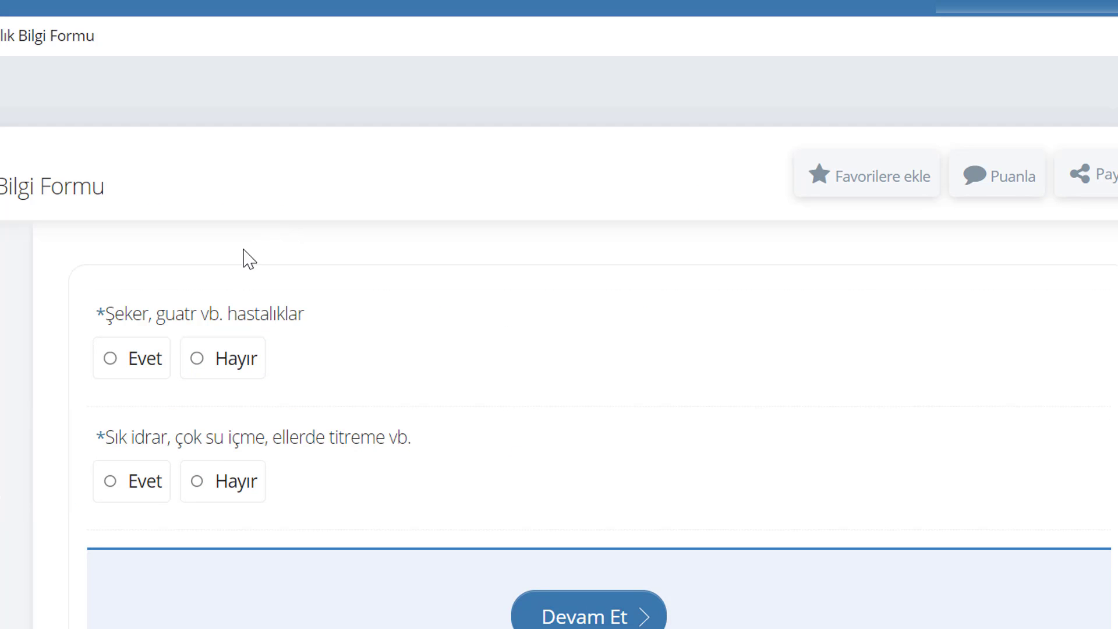
pyautogui.click(215, 365)
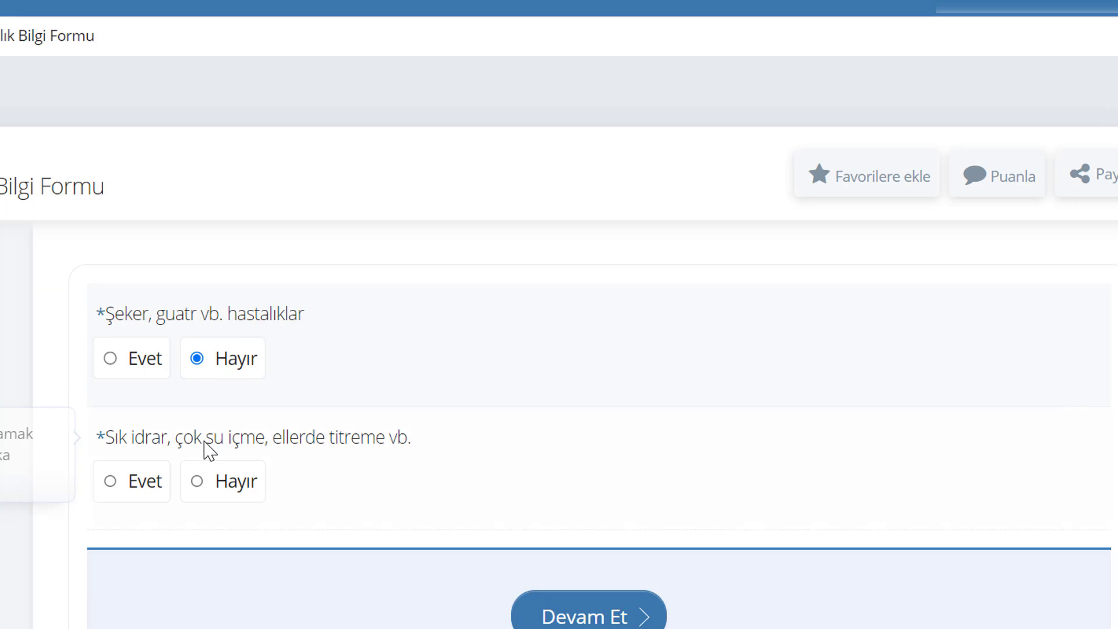
pyautogui.click(222, 484)
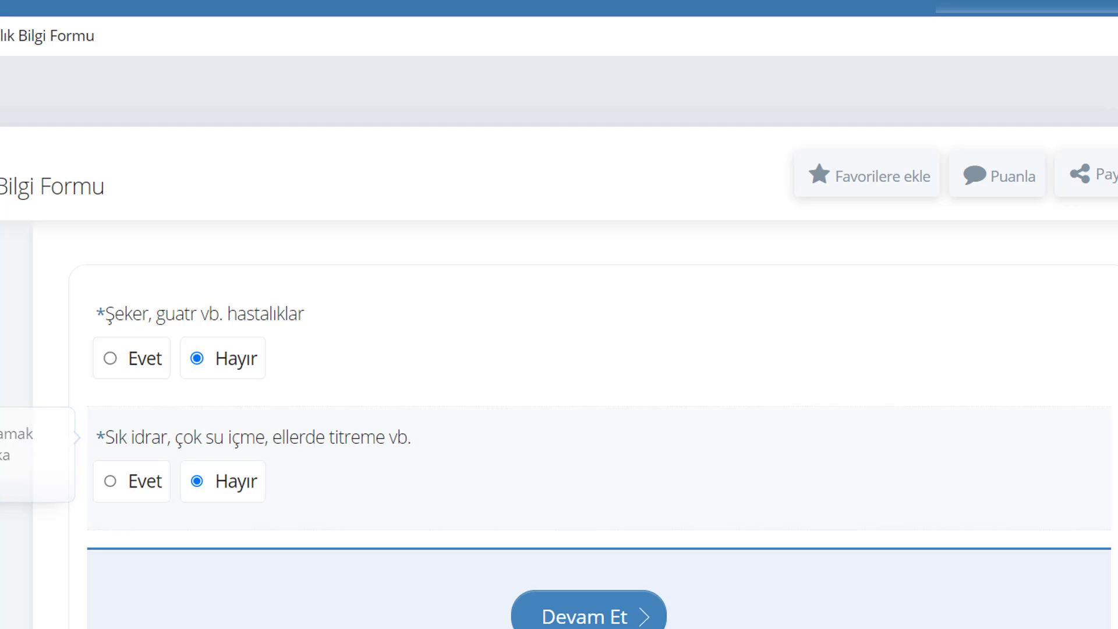
# Answer Hayır to the kidney disease, urinary complaint, İnmemiş testis and Ruh sağlığı questions, continuing after each page
pyautogui.scroll(-2, 309, 315)
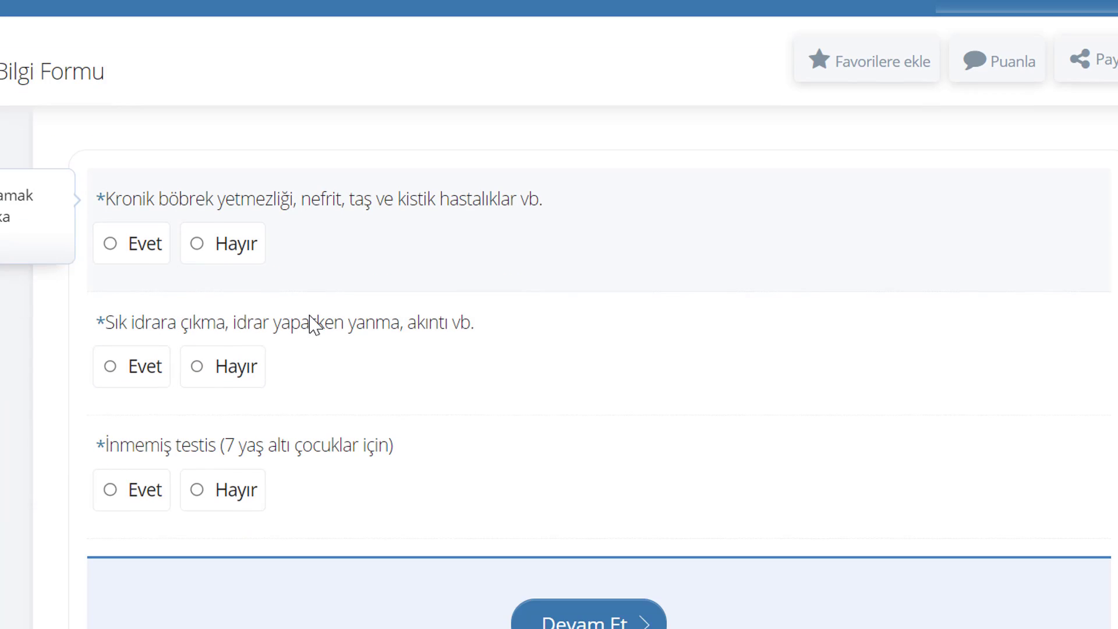
pyautogui.click(223, 240)
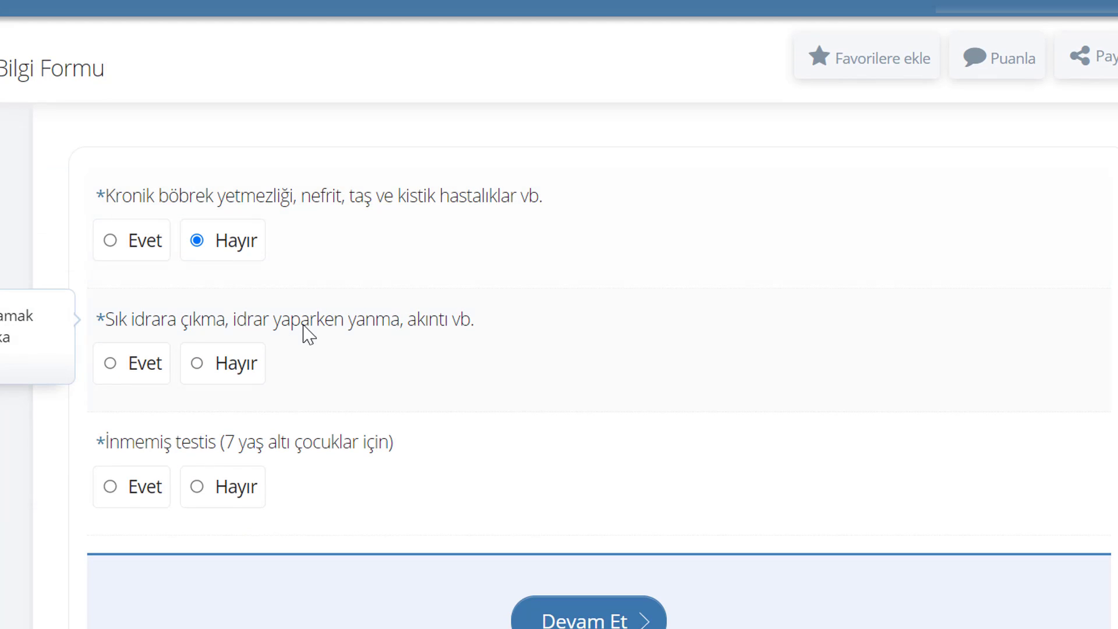
pyautogui.click(244, 363)
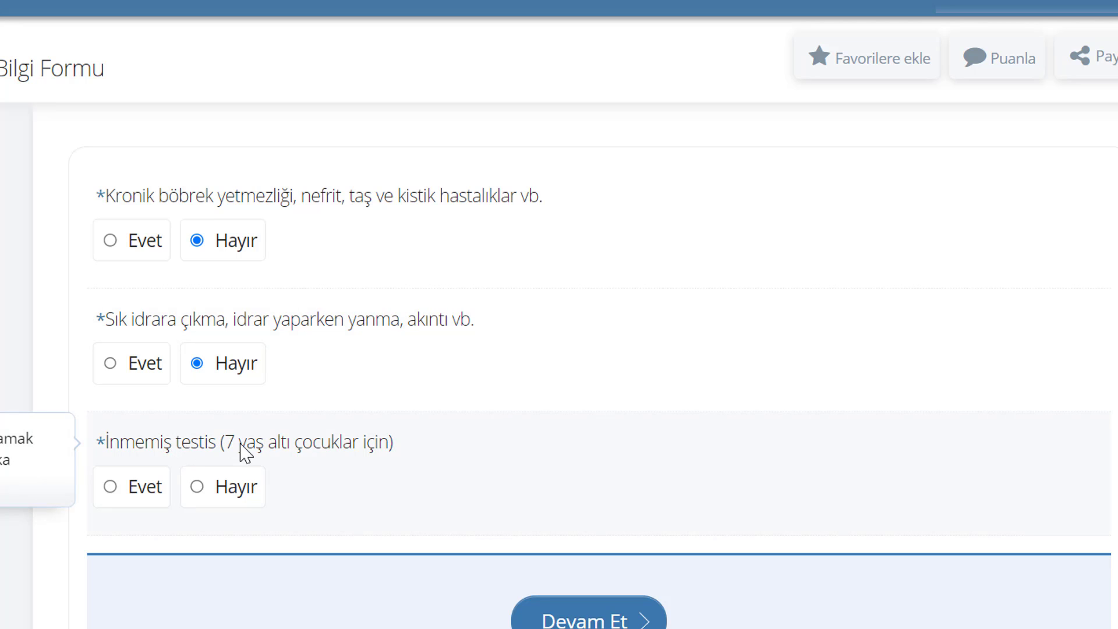
pyautogui.click(241, 489)
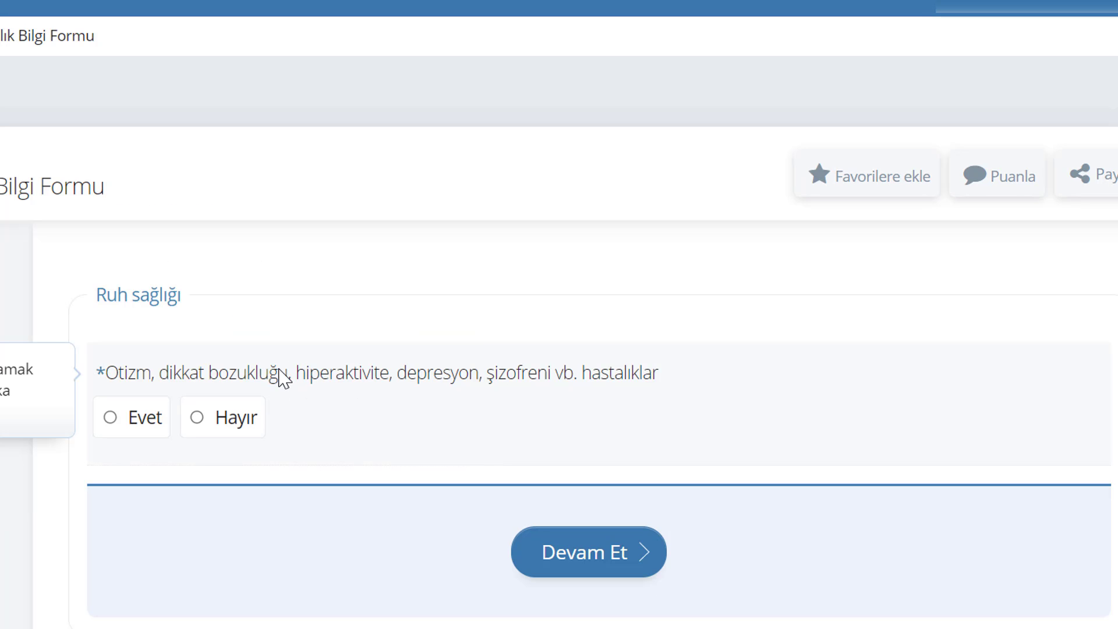
pyautogui.click(237, 423)
pyautogui.click(606, 569)
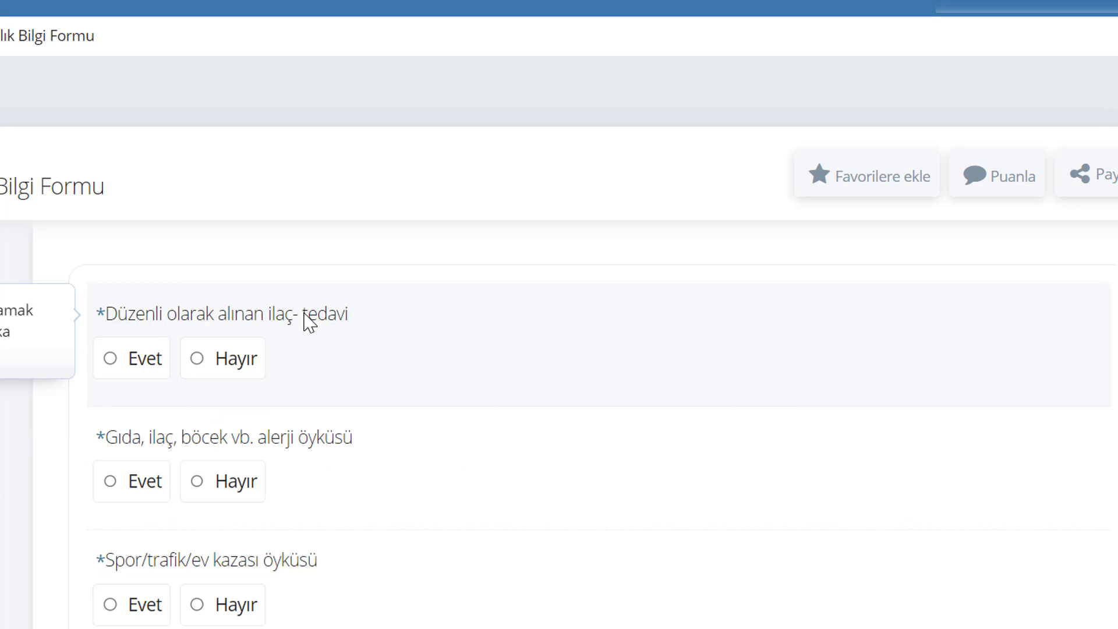
# Answer Hayır to the questions on regular medication, allergies, accident history, Ameliyat öyküsü, organ failure and cancer diagnosis
pyautogui.click(242, 359)
pyautogui.click(242, 361)
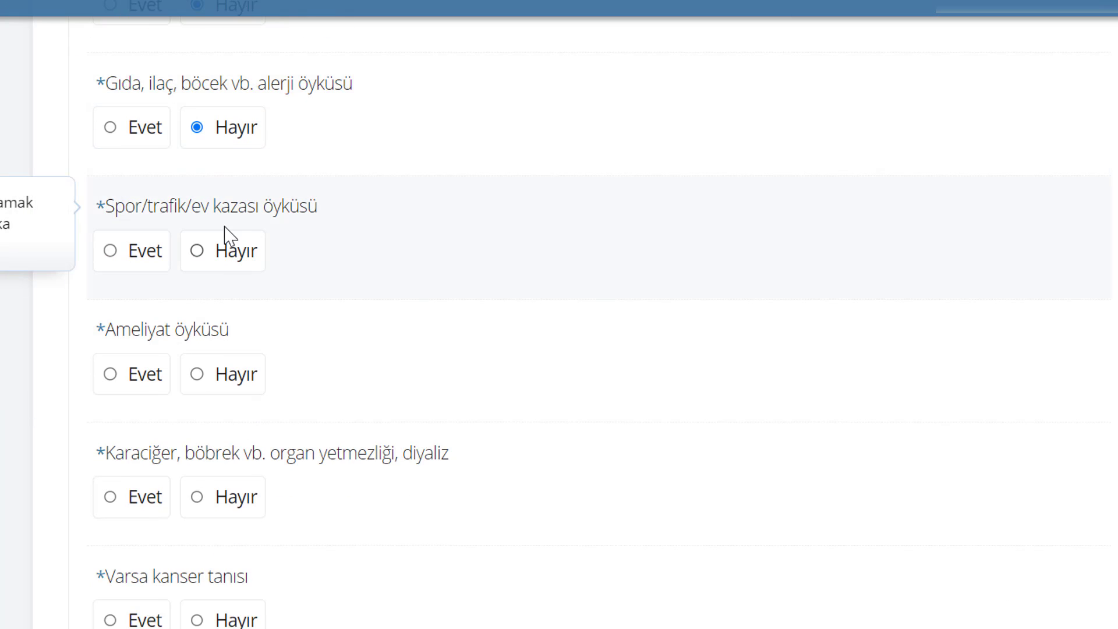
pyautogui.click(240, 258)
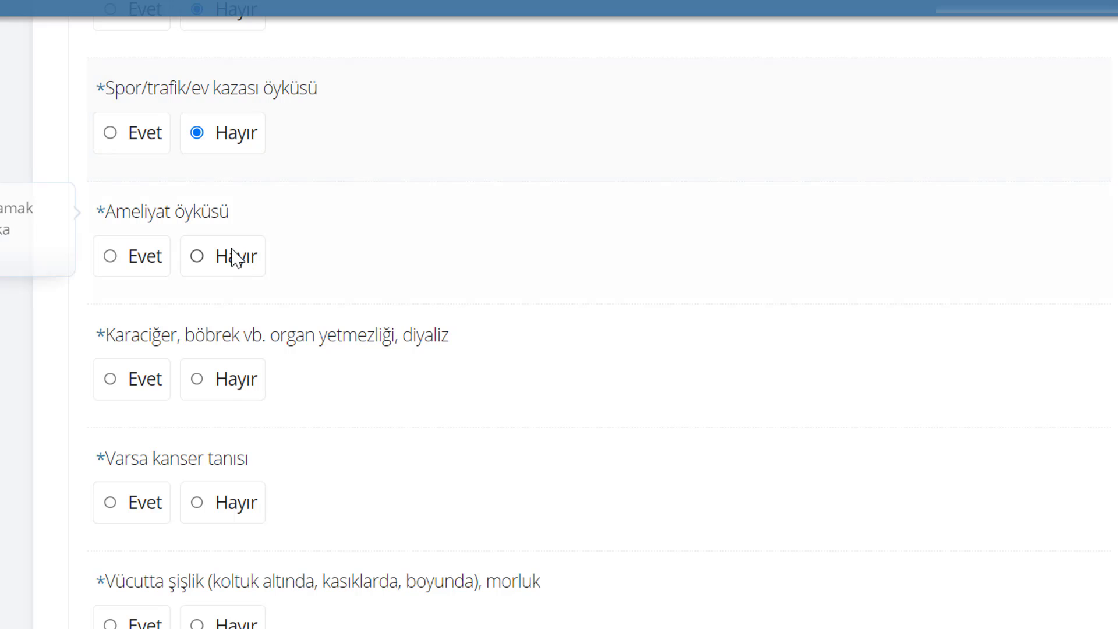
pyautogui.click(241, 256)
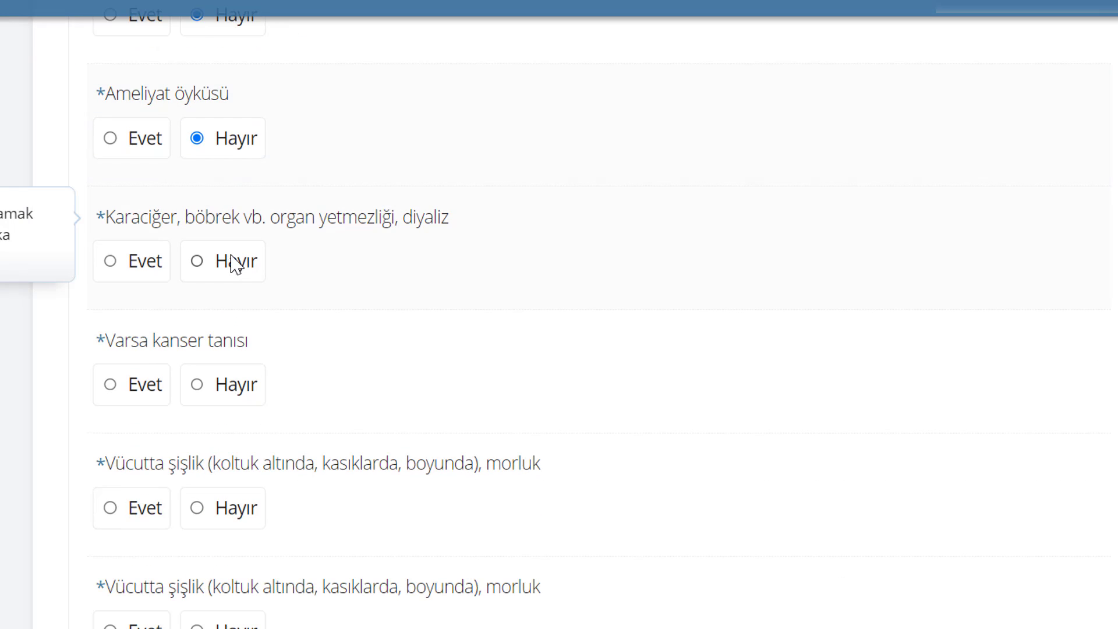
pyautogui.click(233, 261)
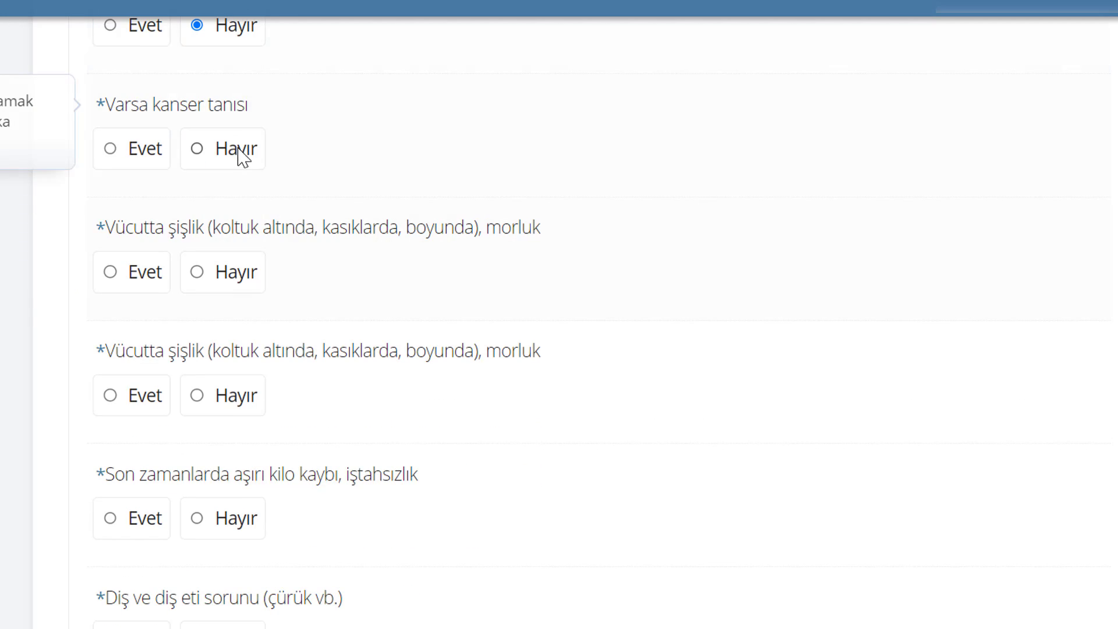
pyautogui.click(241, 150)
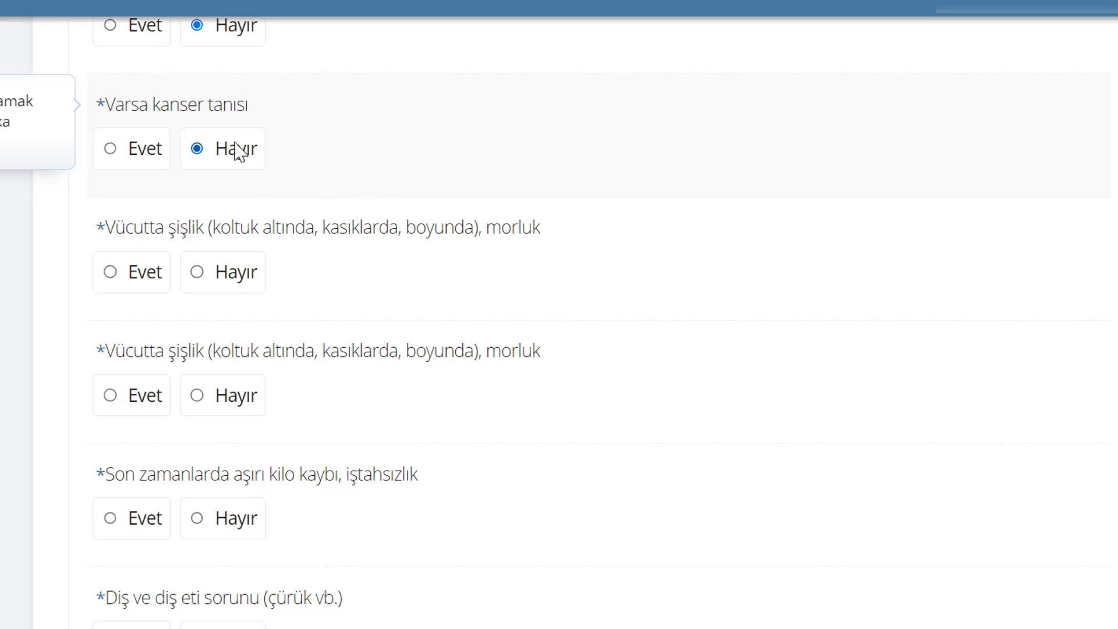
# Answer Hayır to both Vücutta şişlik questions and to the weight loss, Diş ve diş eti sorunu and Çabuk sinirlenme questions
pyautogui.click(221, 272)
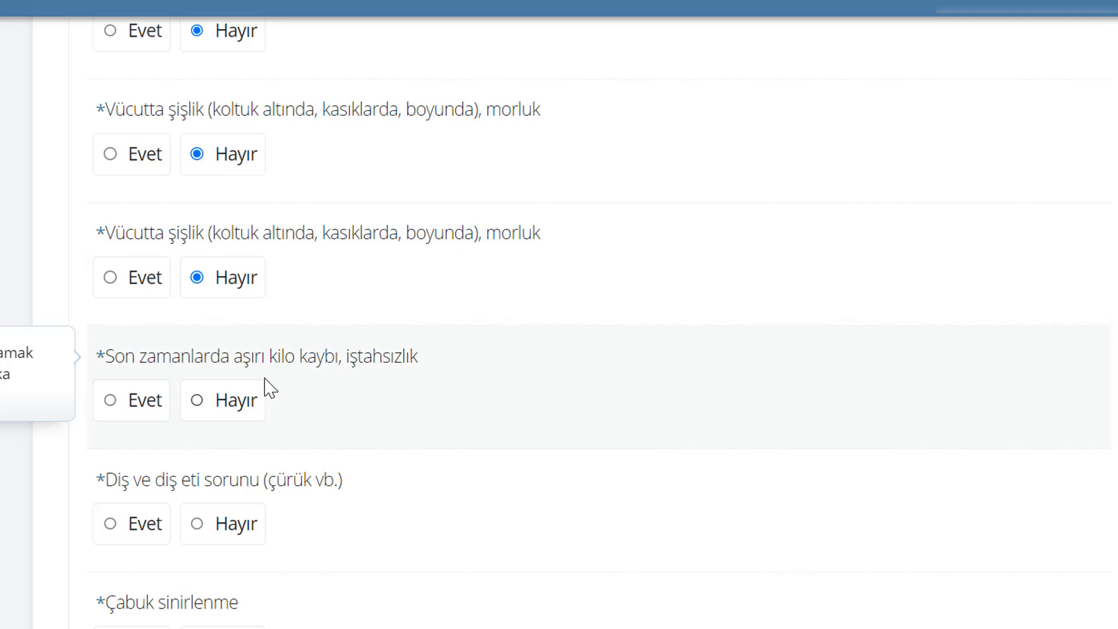
pyautogui.click(247, 401)
pyautogui.scroll(-4, 321, 371)
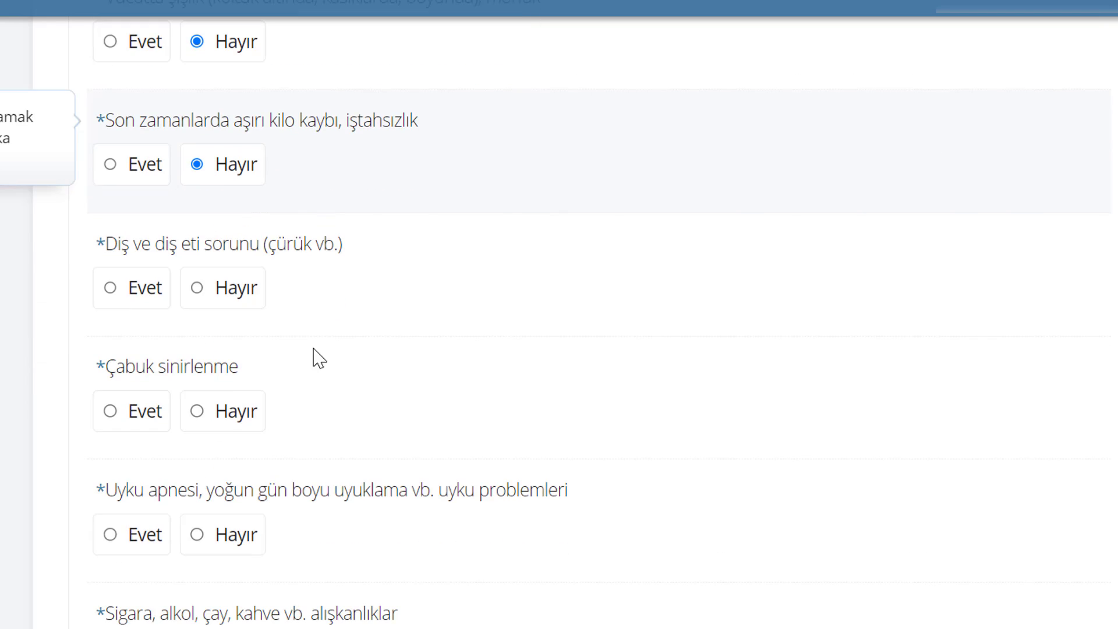
pyautogui.scroll(-2, 245, 286)
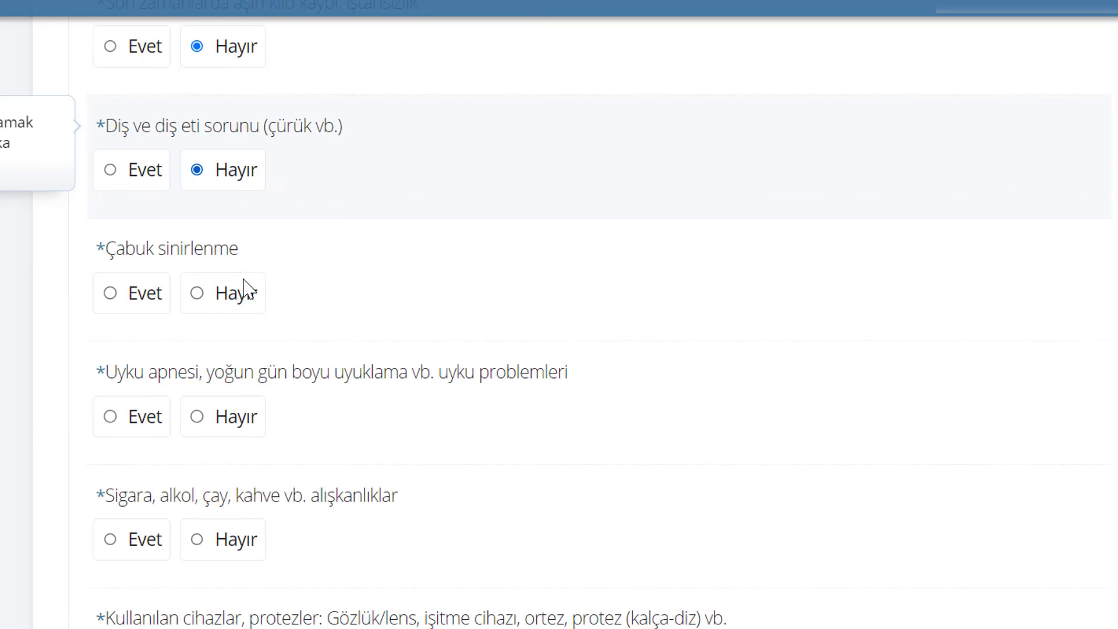
pyautogui.click(244, 300)
# Answer Hayır to the sleep problem, Sigara/alkol habit, devices and prostheses, and disability questions, and continue to the answer summary
pyautogui.scroll(-4, 226, 248)
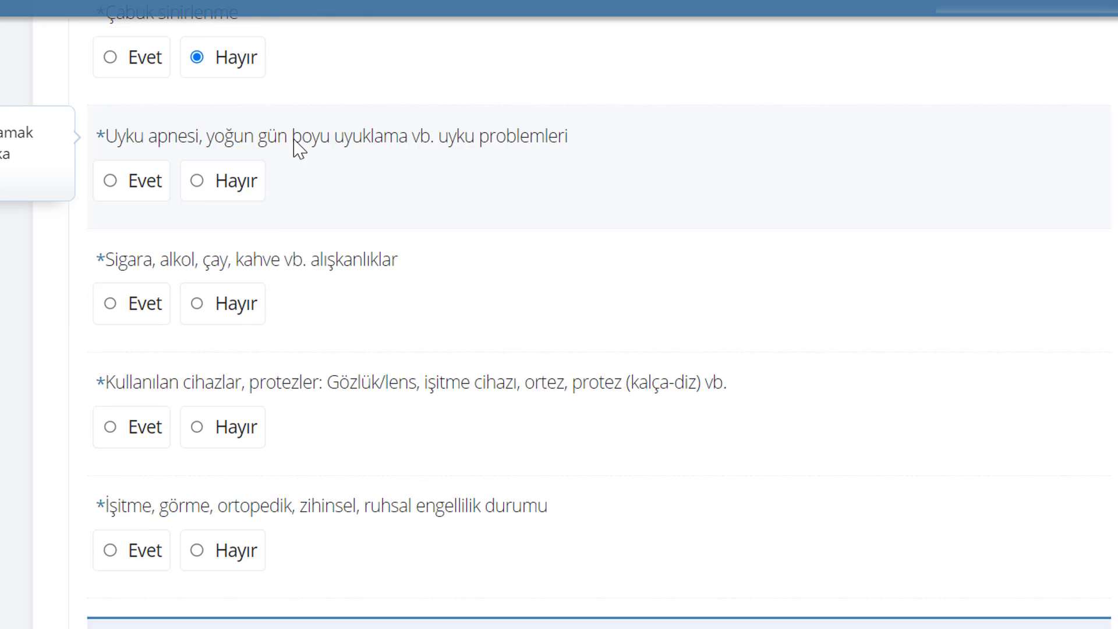
pyautogui.click(240, 179)
pyautogui.click(233, 302)
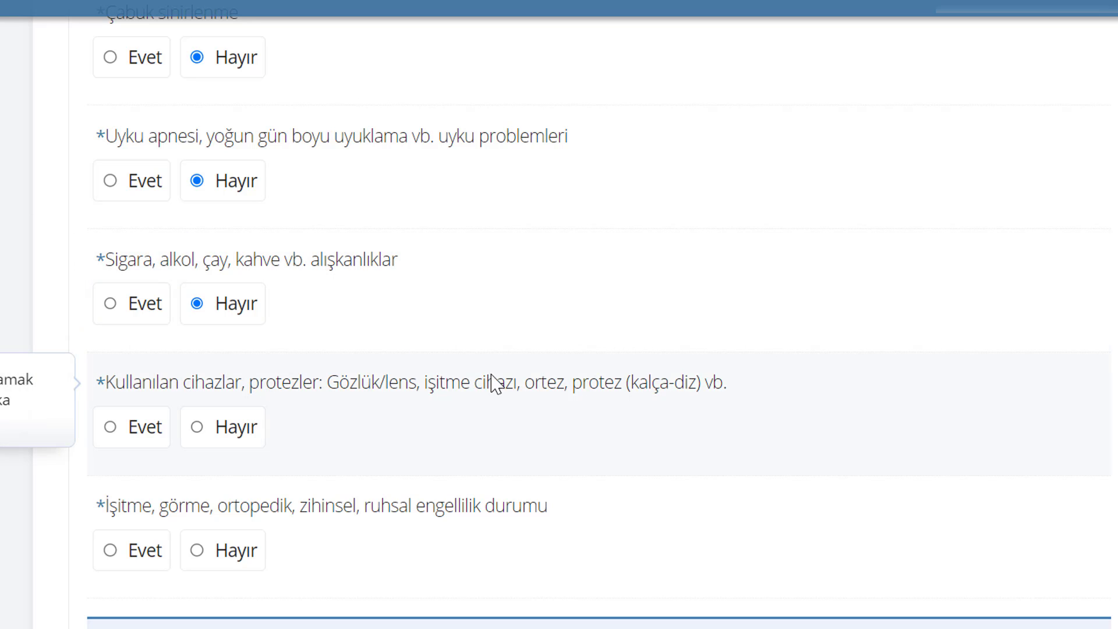
pyautogui.click(233, 427)
pyautogui.scroll(-2, 316, 392)
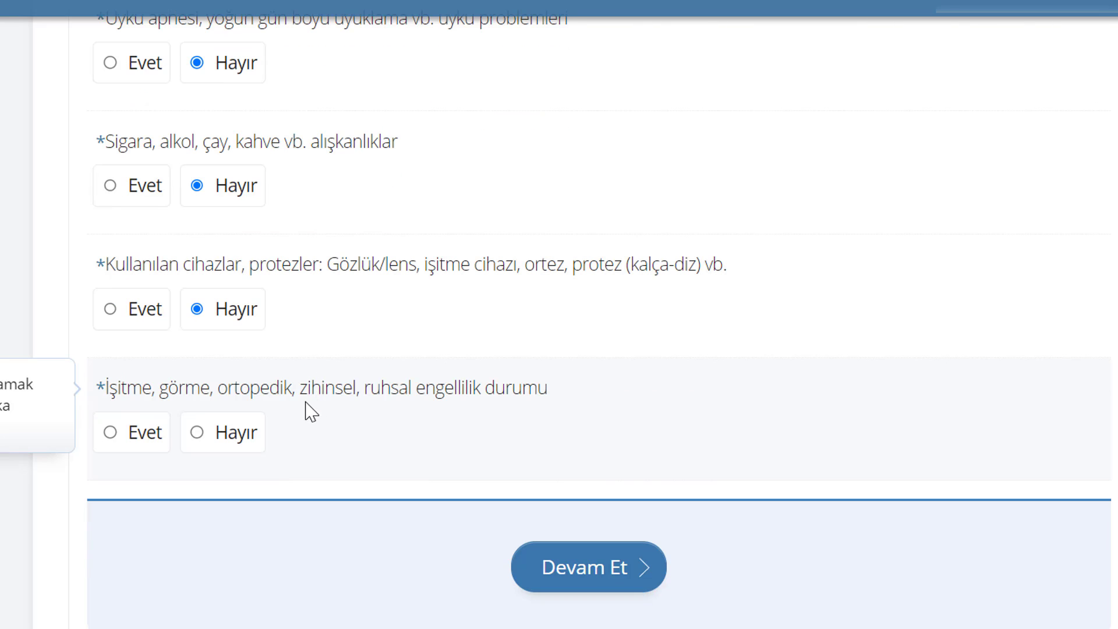
pyautogui.click(241, 446)
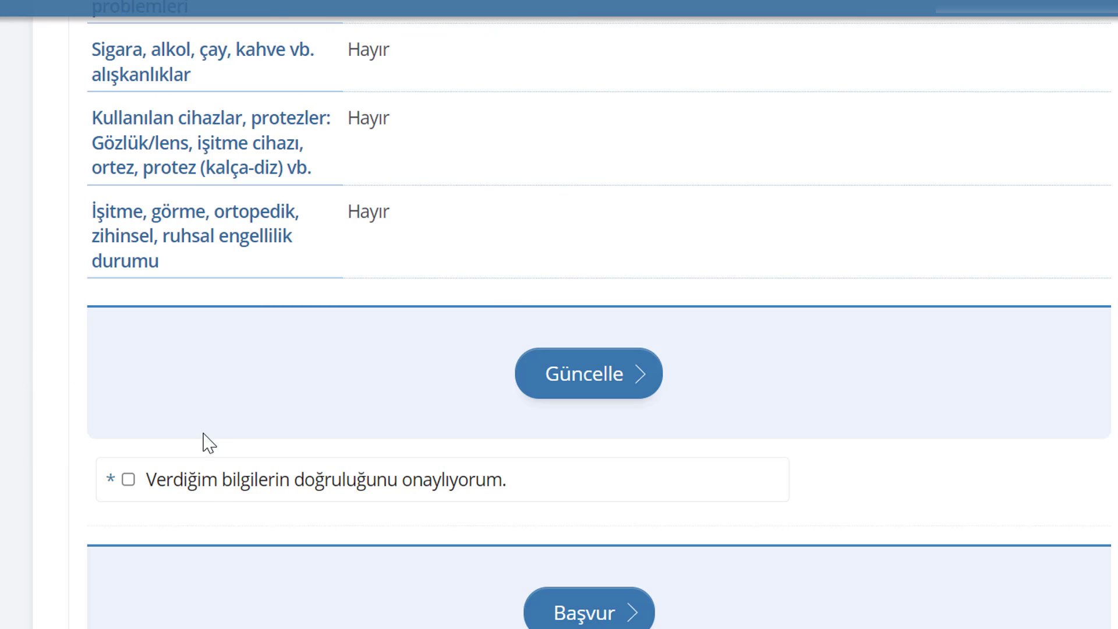
# Accept the declaration that the information provided in the form is accurate
pyautogui.click(129, 481)
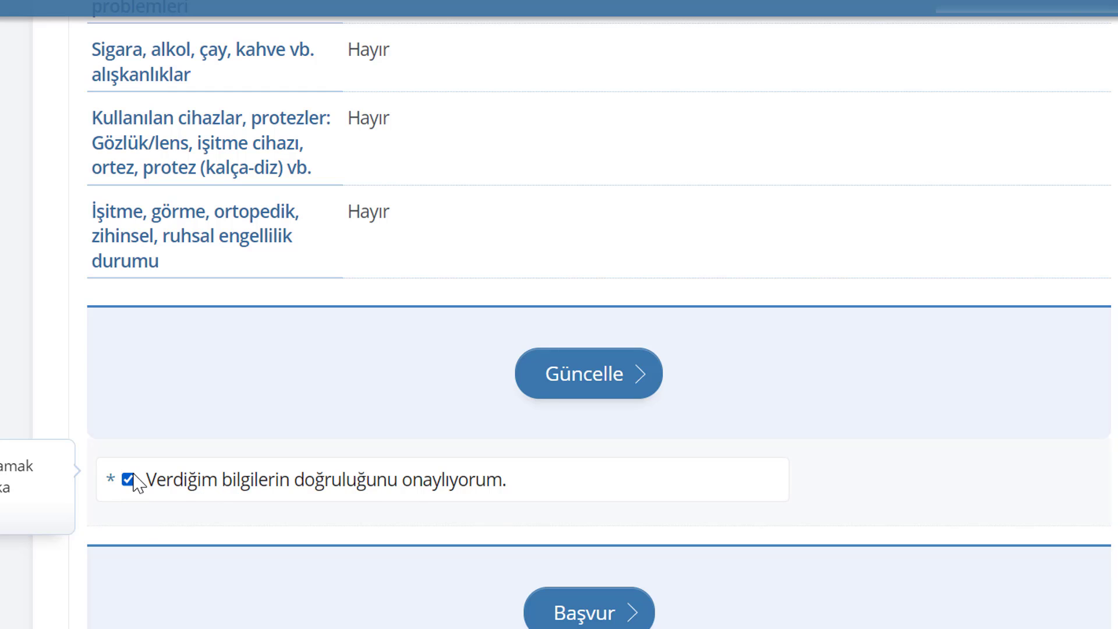